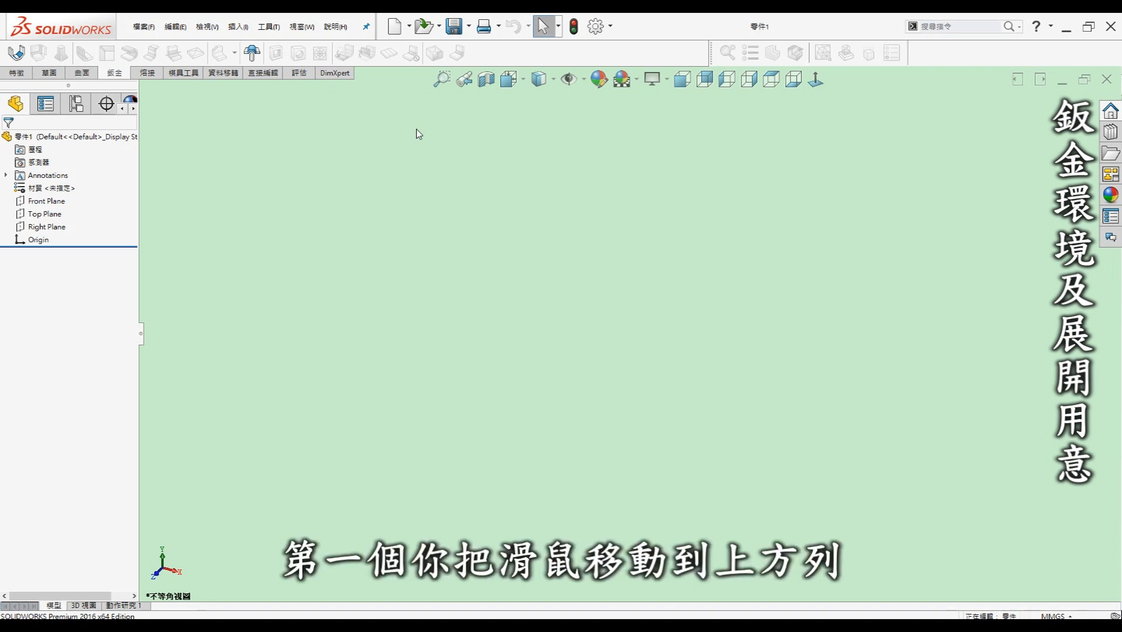
# Step: Show the Sheet Metal (鈑金) toolbar and hide it again
pyautogui.rightClick(527, 55)
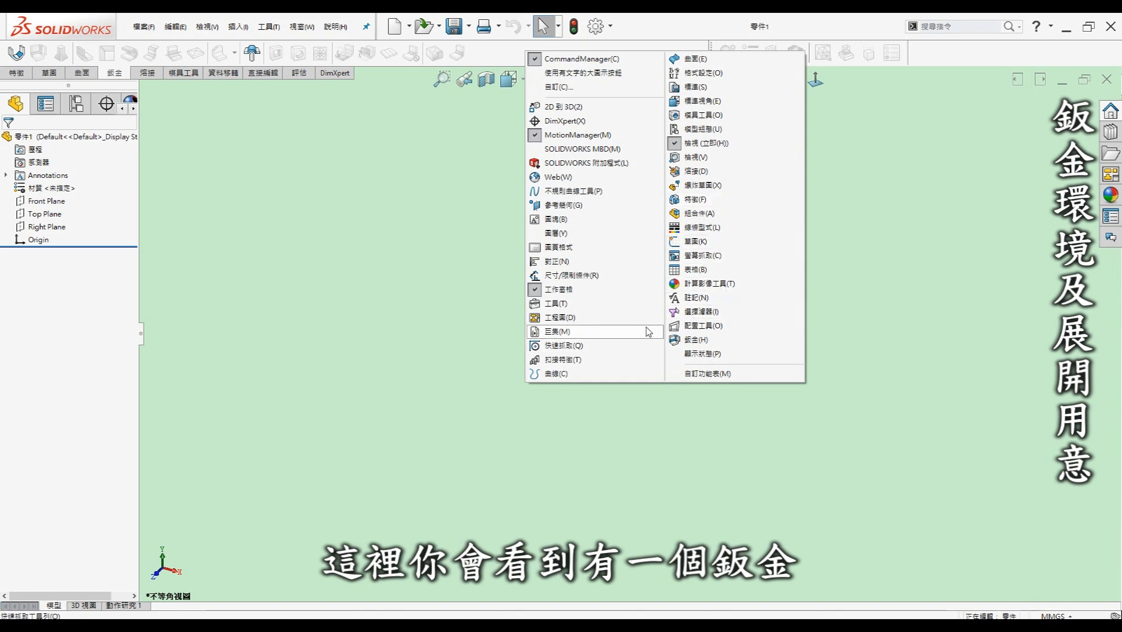
pyautogui.click(697, 341)
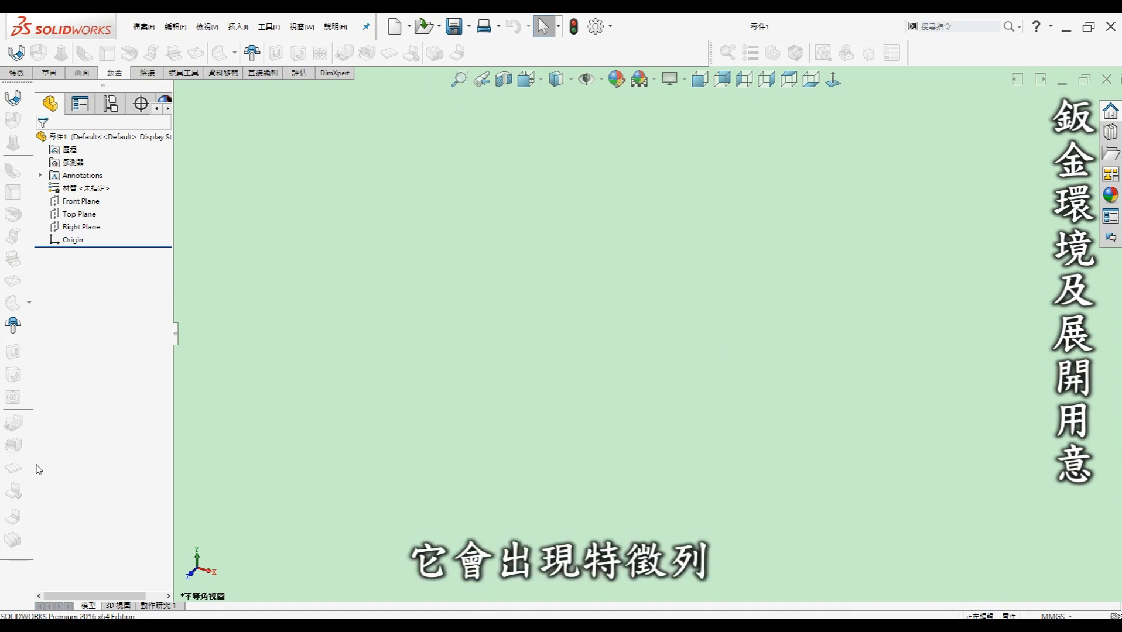
pyautogui.rightClick(570, 55)
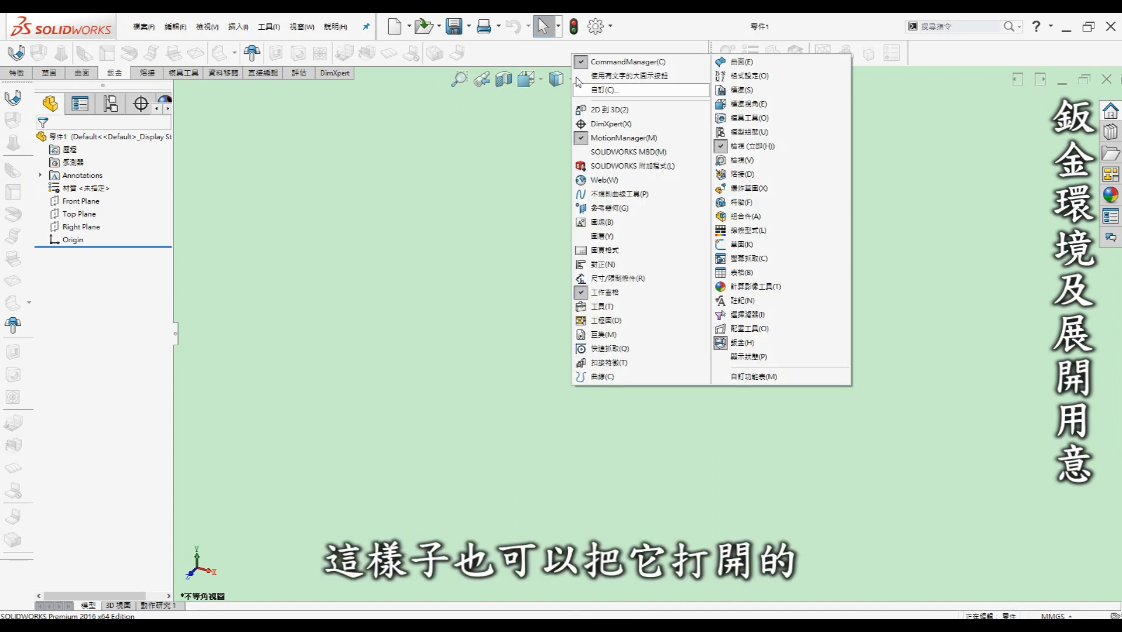
pyautogui.click(734, 342)
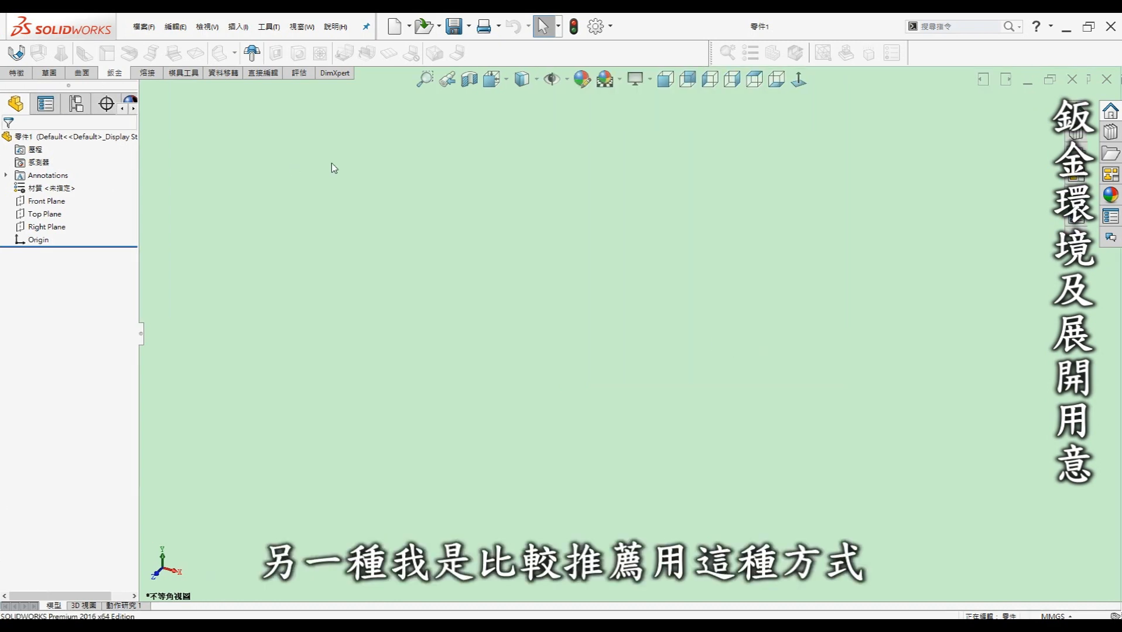
# Step: Open the Customize (自訂) dialog, examine the display options for the CommandManager tabs, and close the dialog without changing anything
pyautogui.click(269, 27)
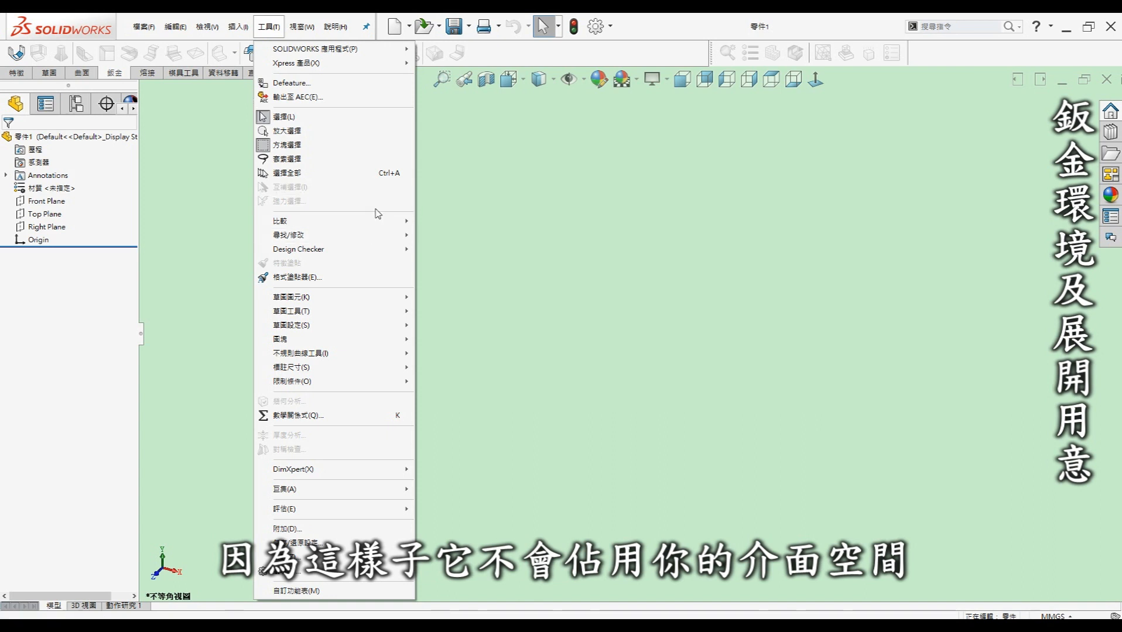
pyautogui.click(269, 27)
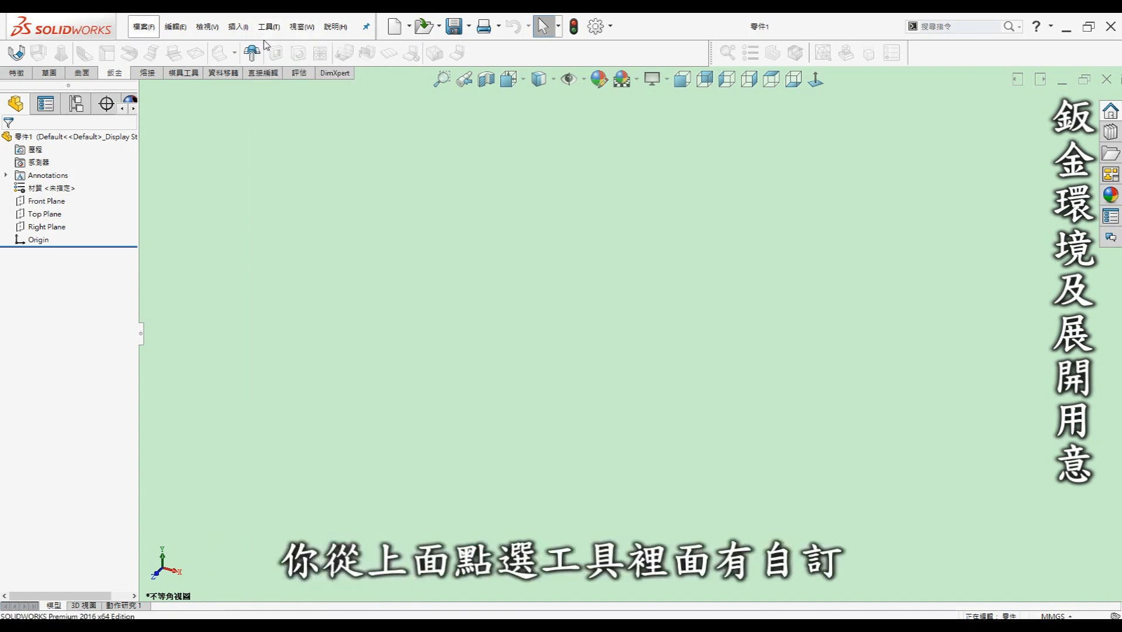
pyautogui.click(268, 27)
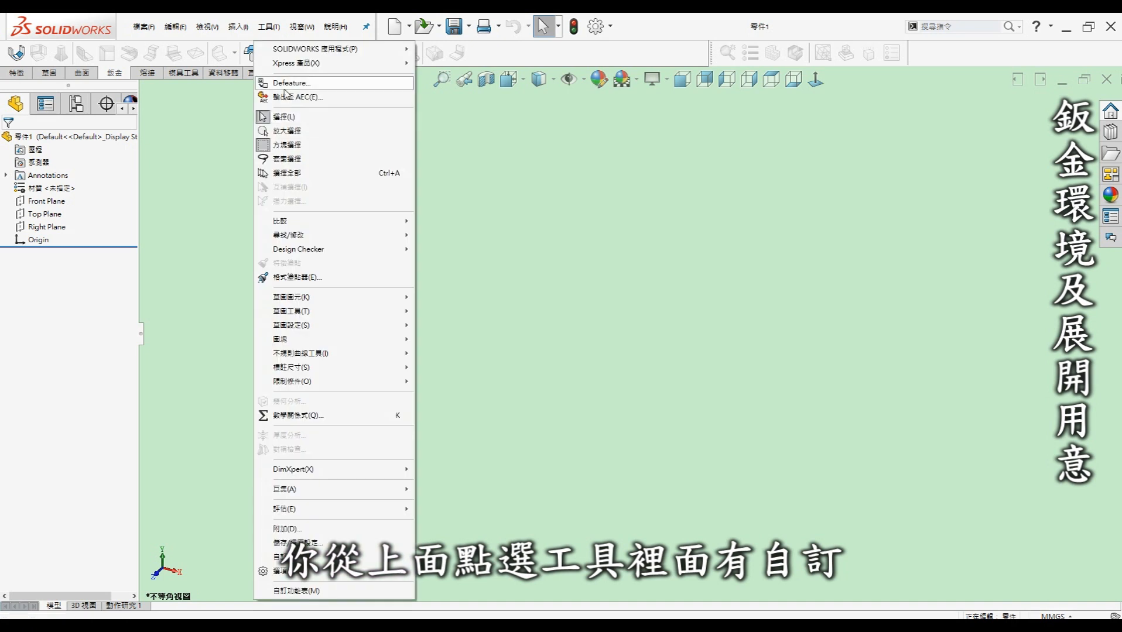
pyautogui.click(293, 557)
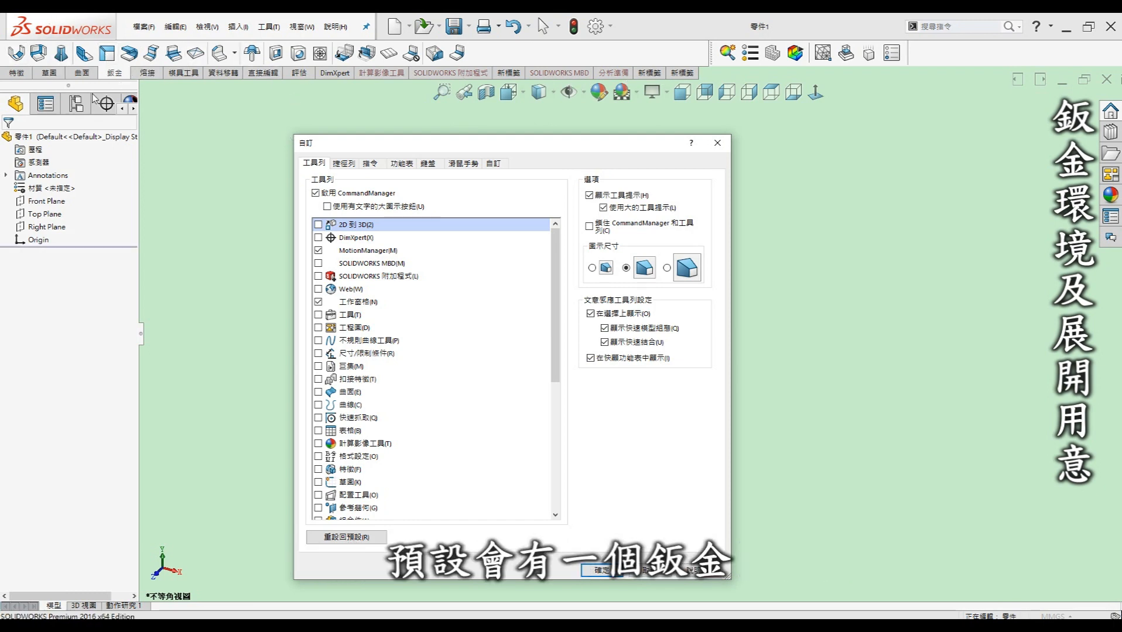
pyautogui.rightClick(378, 76)
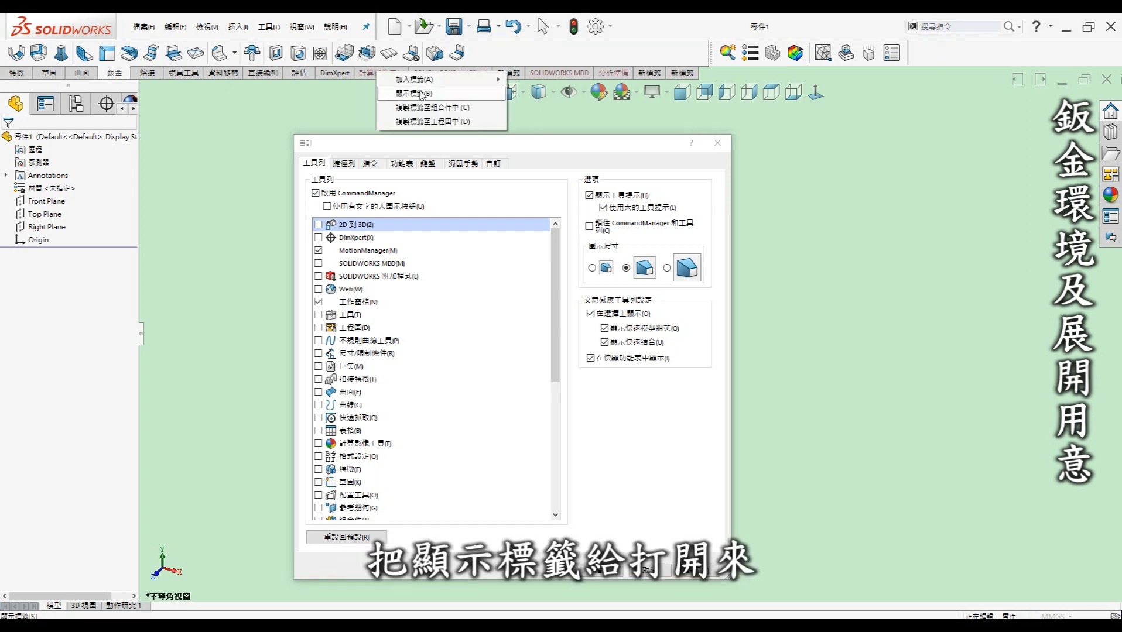
pyautogui.click(233, 139)
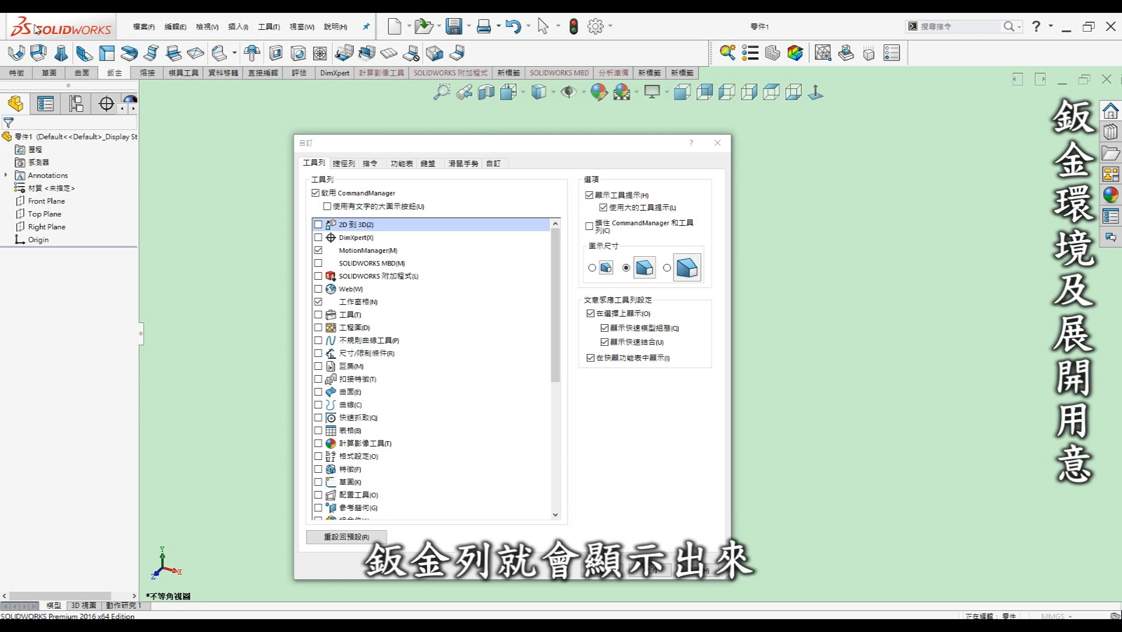
pyautogui.click(640, 573)
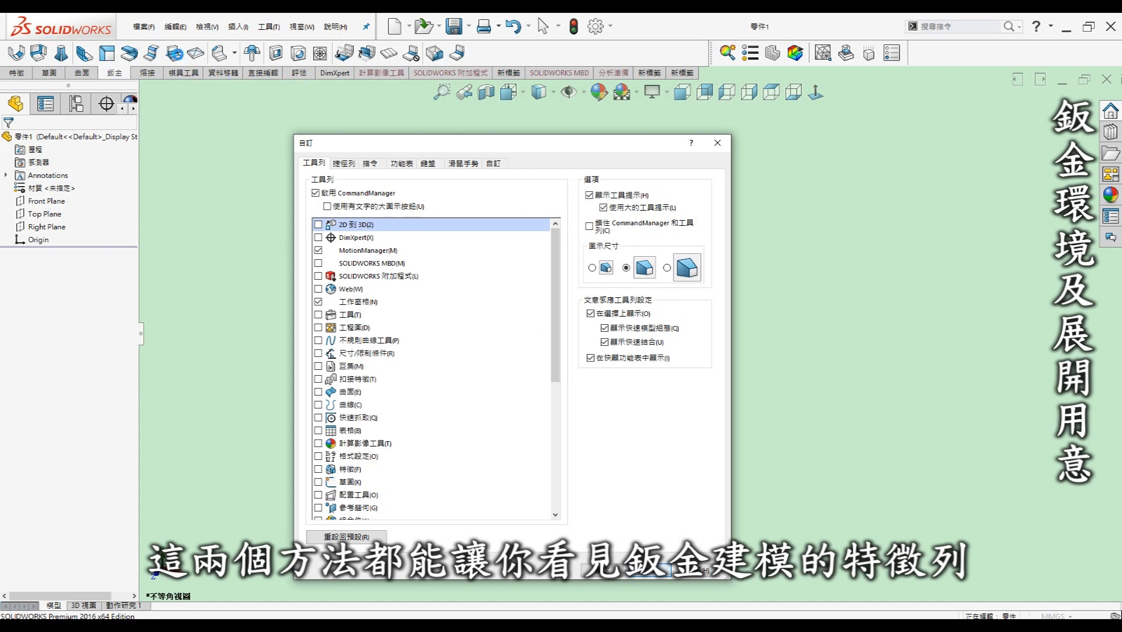
pyautogui.click(650, 571)
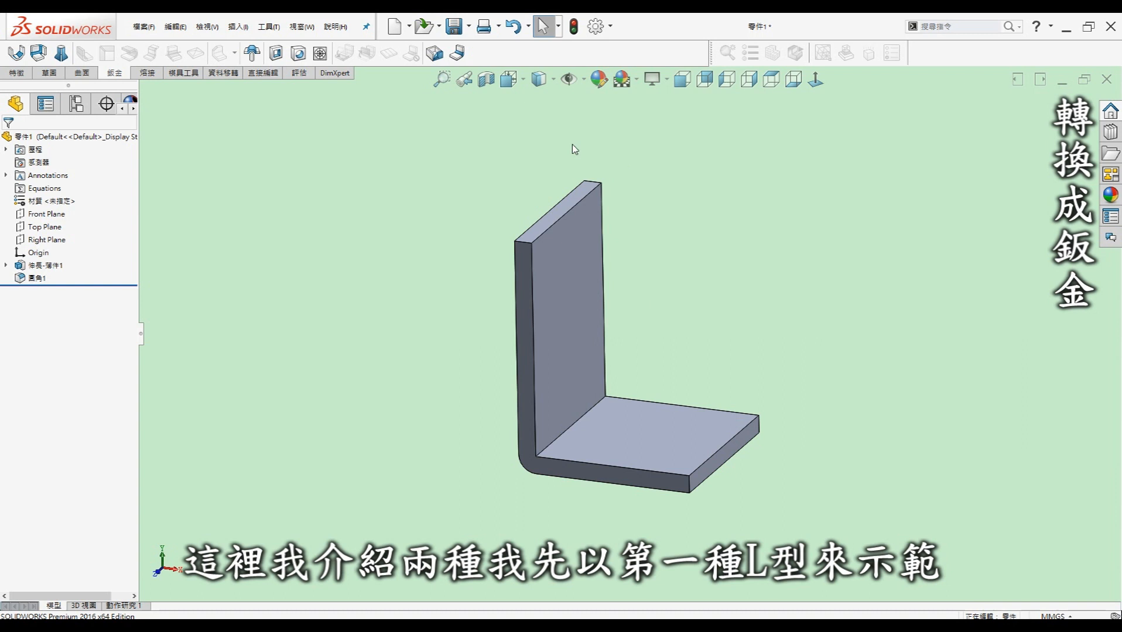
# Step: Convert the L-shaped solid to sheet metal at 3 mm thickness, fixing the underside of the horizontal leg and collecting all bends
pyautogui.click(37, 54)
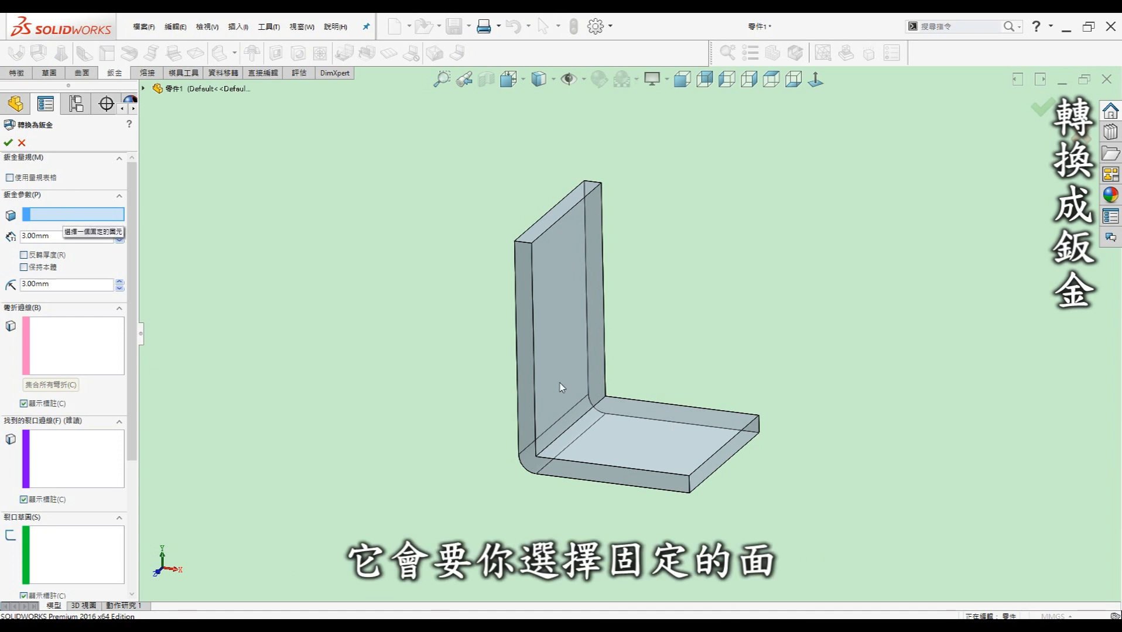
pyautogui.moveTo(421, 353)
pyautogui.mouseDown(button='middle')
pyautogui.moveTo(476, 313)
pyautogui.moveTo(524, 306)
pyautogui.moveTo(571, 381)
pyautogui.mouseUp(button='middle')
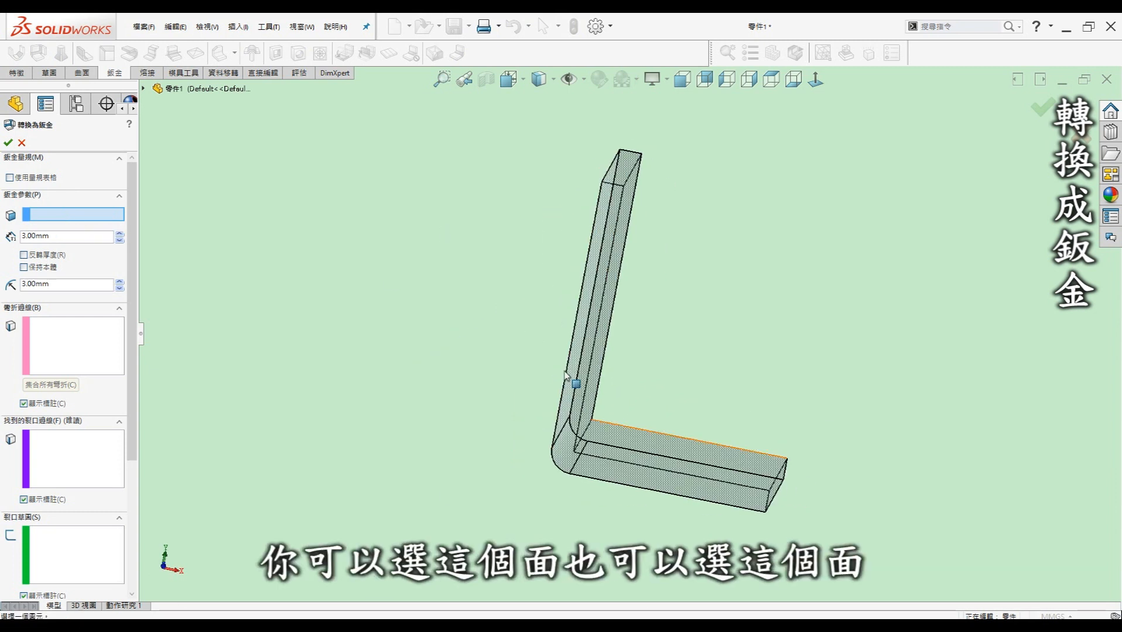
pyautogui.click(622, 477)
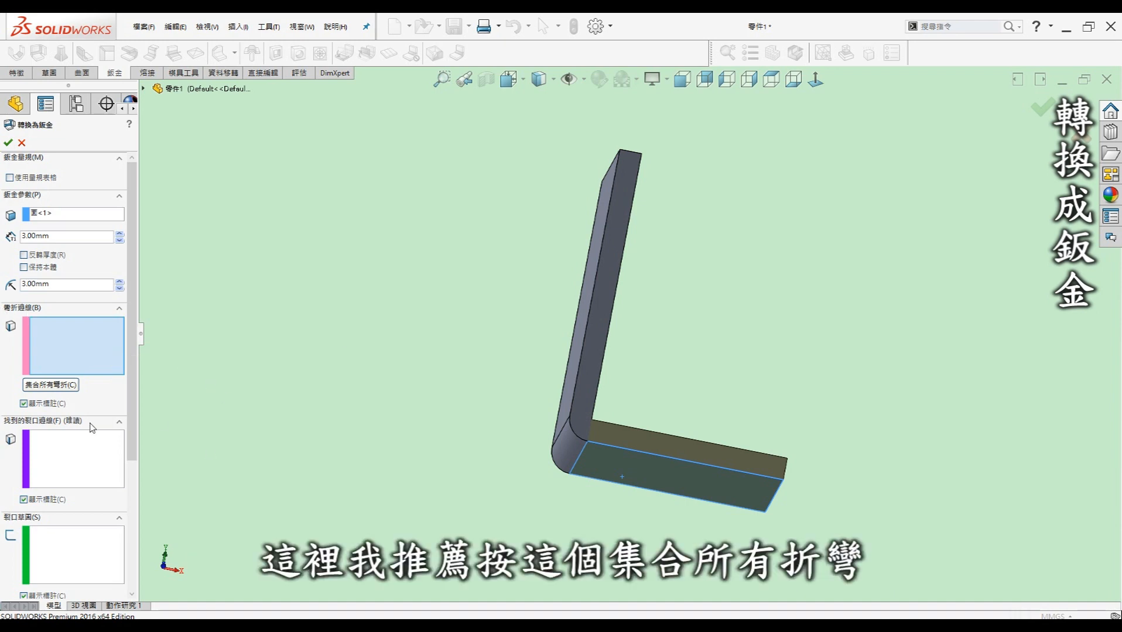
pyautogui.click(52, 384)
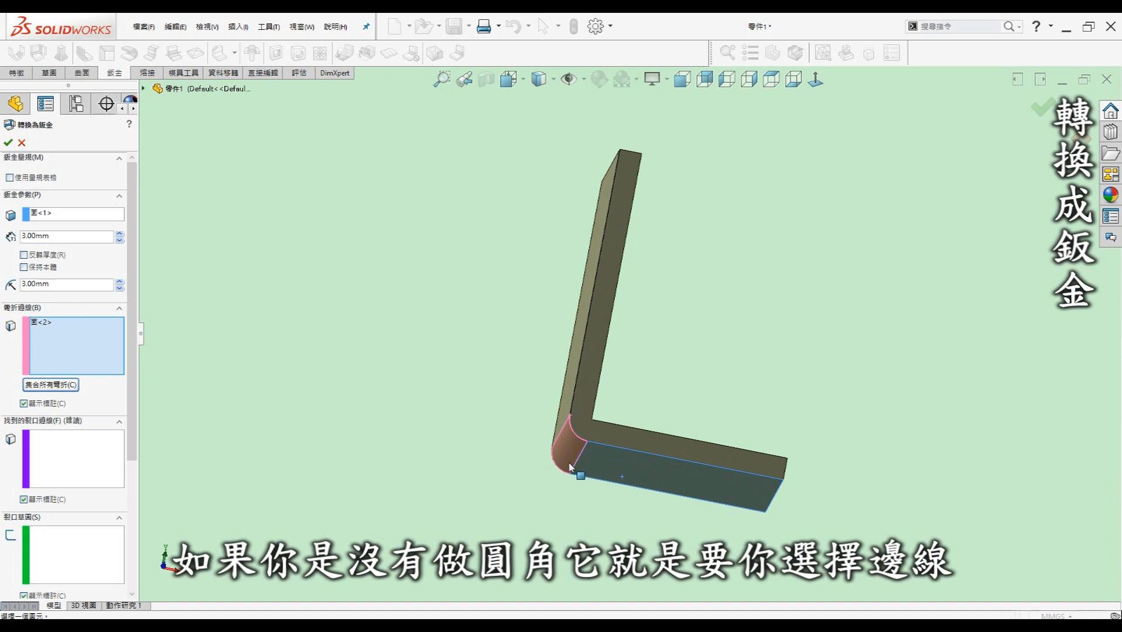
pyautogui.click(10, 144)
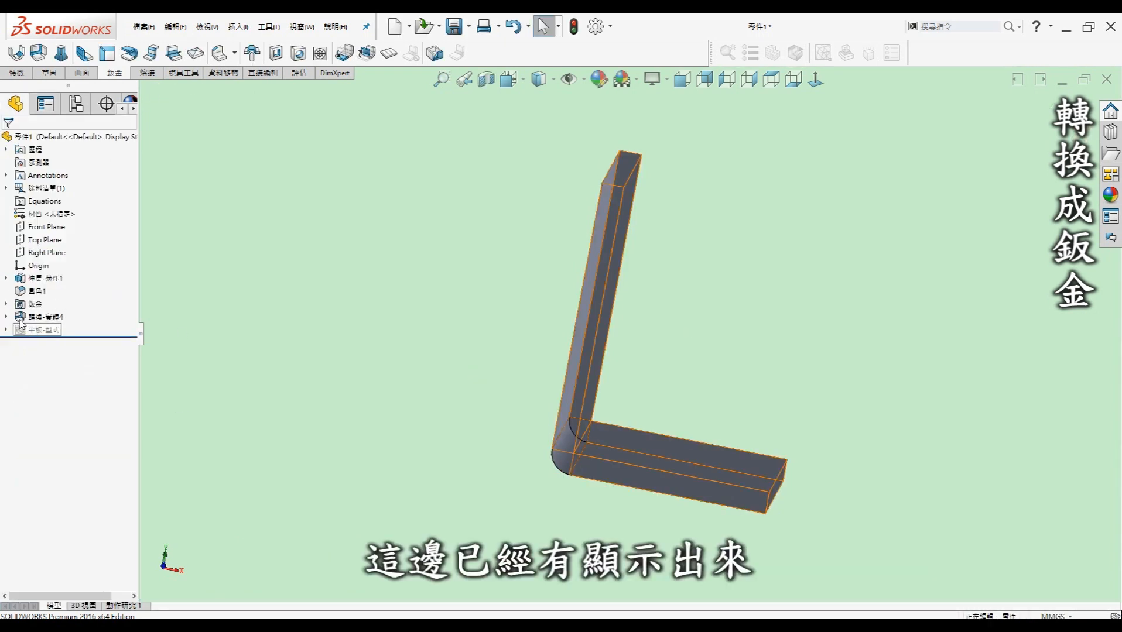
# Step: Flatten the converted L-shaped sheet metal part
pyautogui.scroll(2, 668, 375)
pyautogui.moveTo(682, 339); pyautogui.dragTo(603, 422, button='middle')
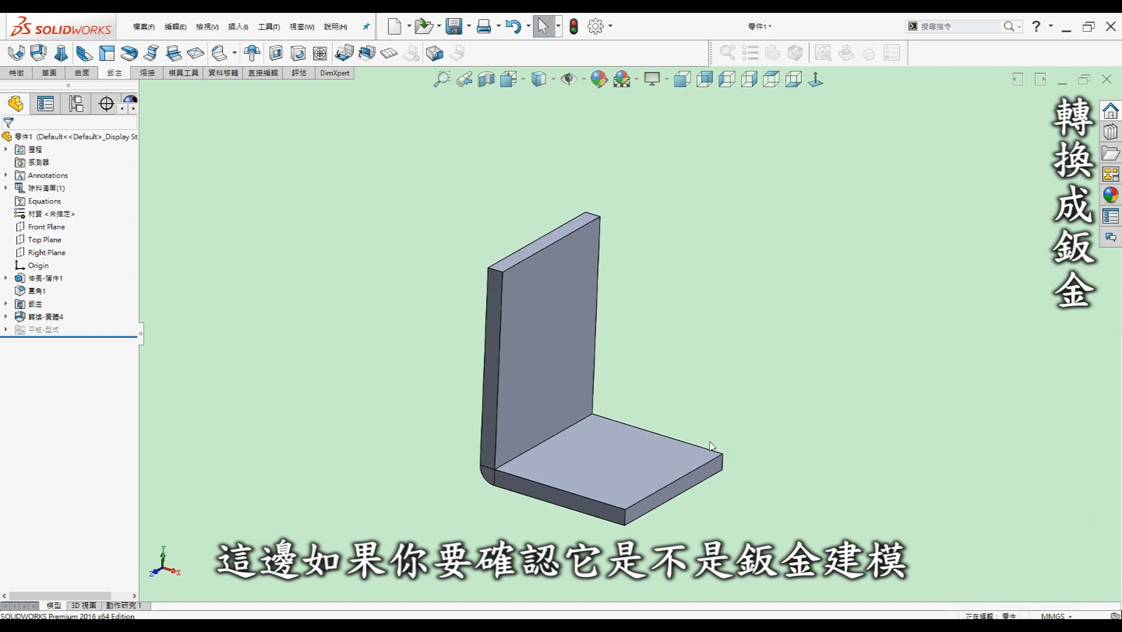
pyautogui.click(390, 55)
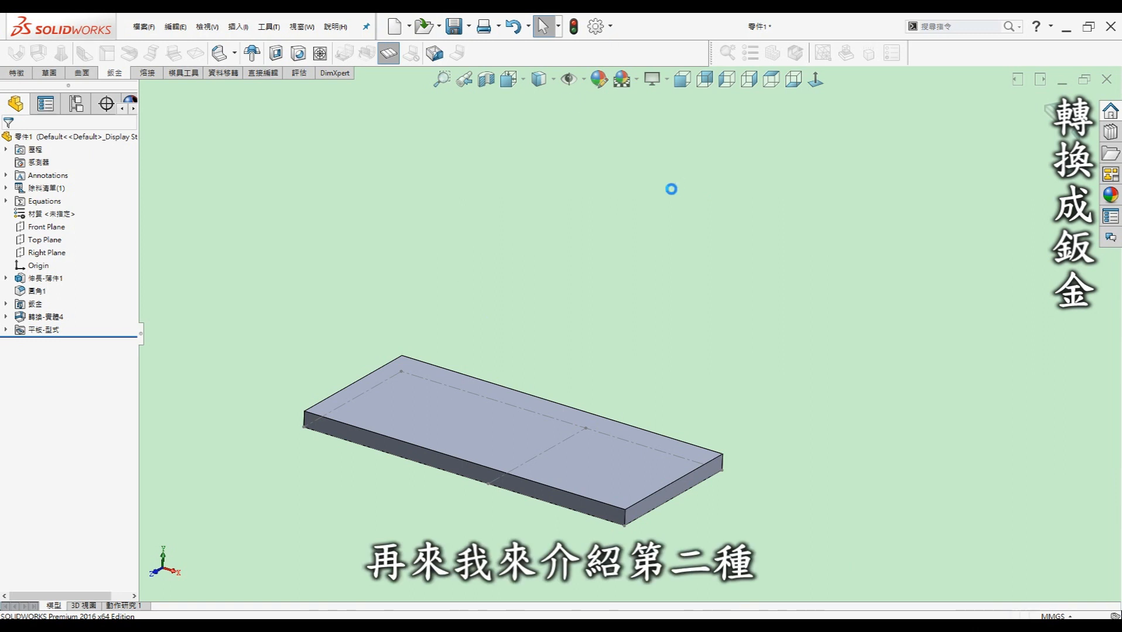
# Step: Switch to the U-shaped part and convert it to 3 mm sheet metal with its underside fixed and all bends collected
pyautogui.click(1061, 79)
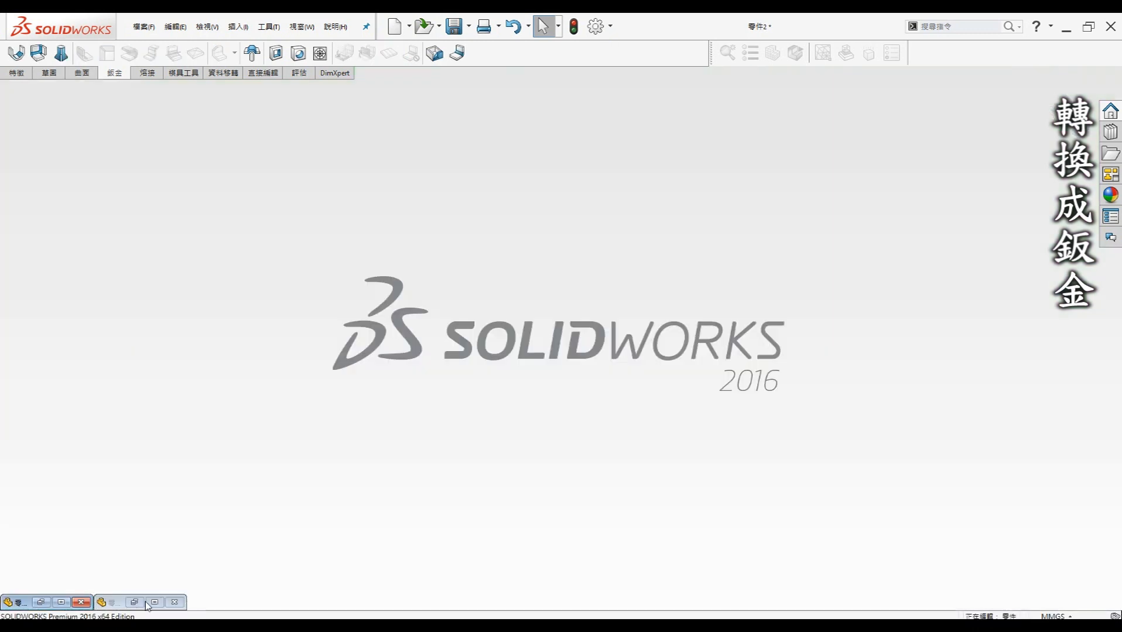
pyautogui.click(154, 602)
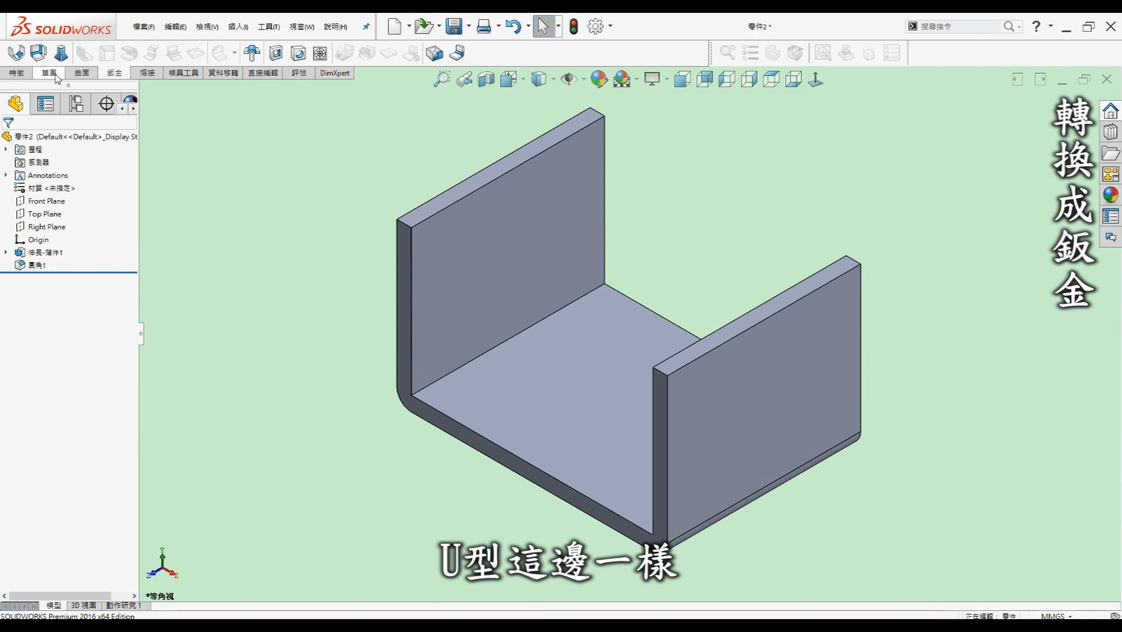
pyautogui.click(38, 53)
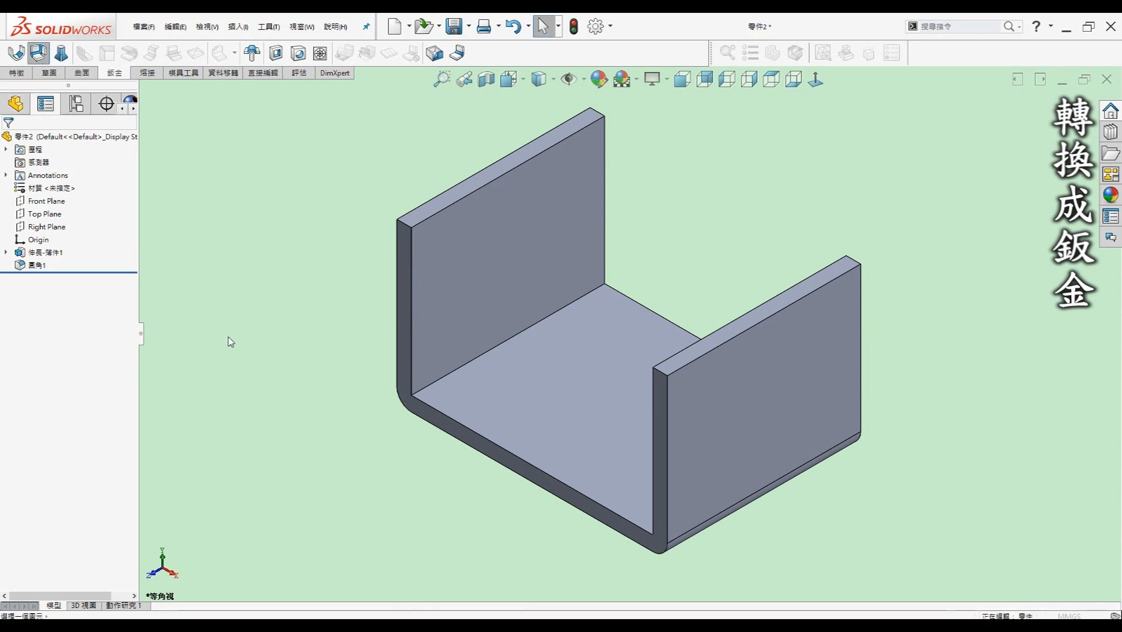
pyautogui.moveTo(571, 438); pyautogui.dragTo(625, 440, button='middle')
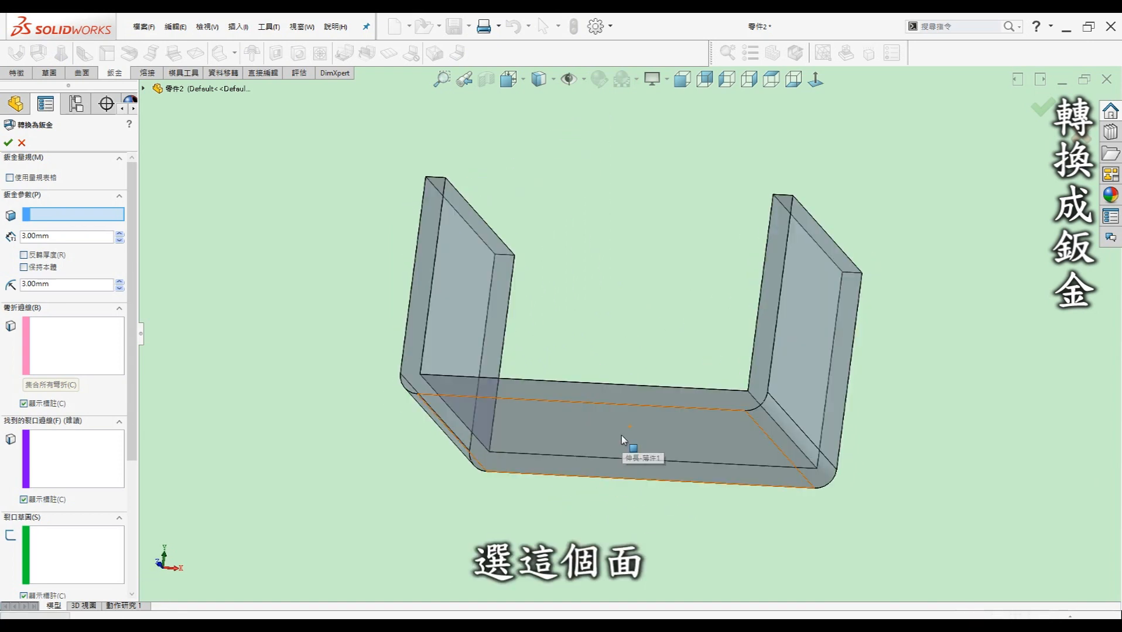
pyautogui.click(592, 424)
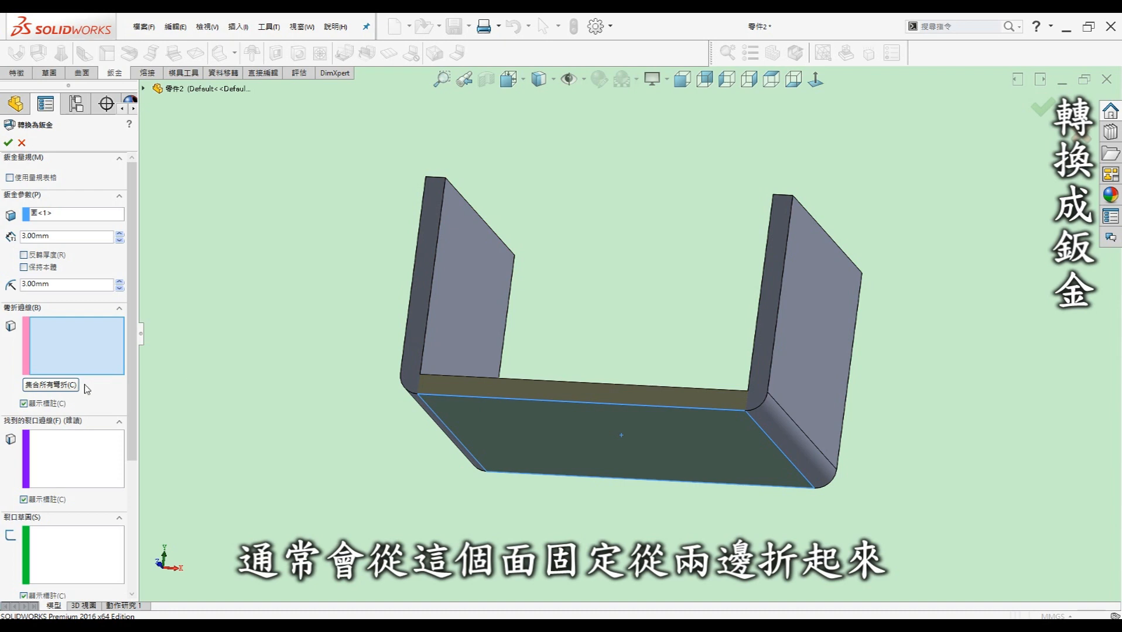
pyautogui.click(51, 385)
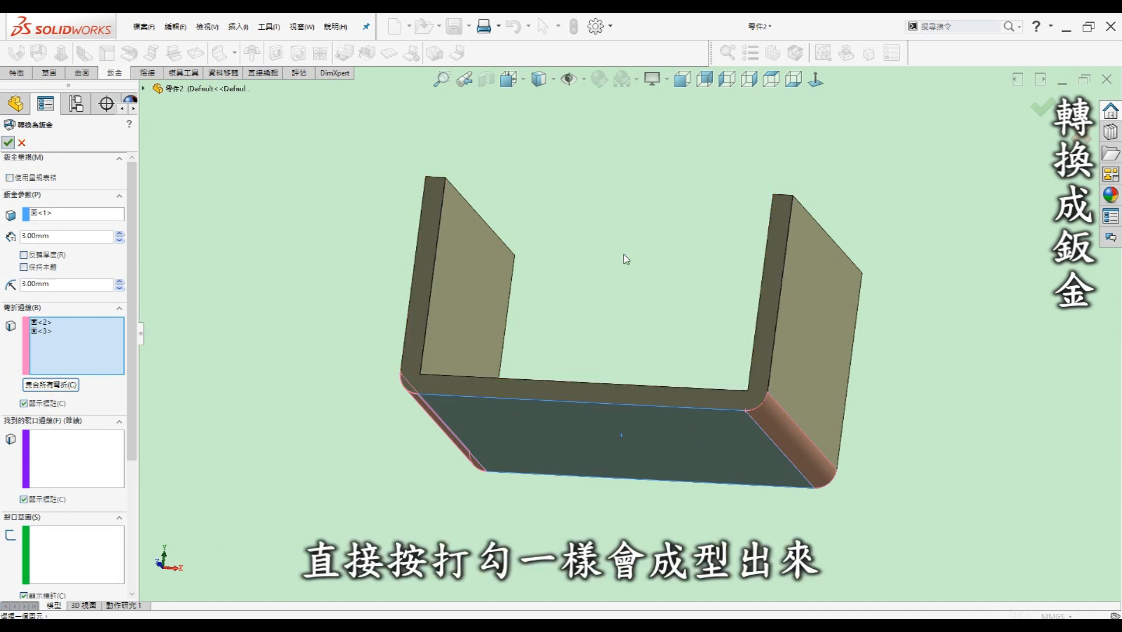
pyautogui.click(1042, 107)
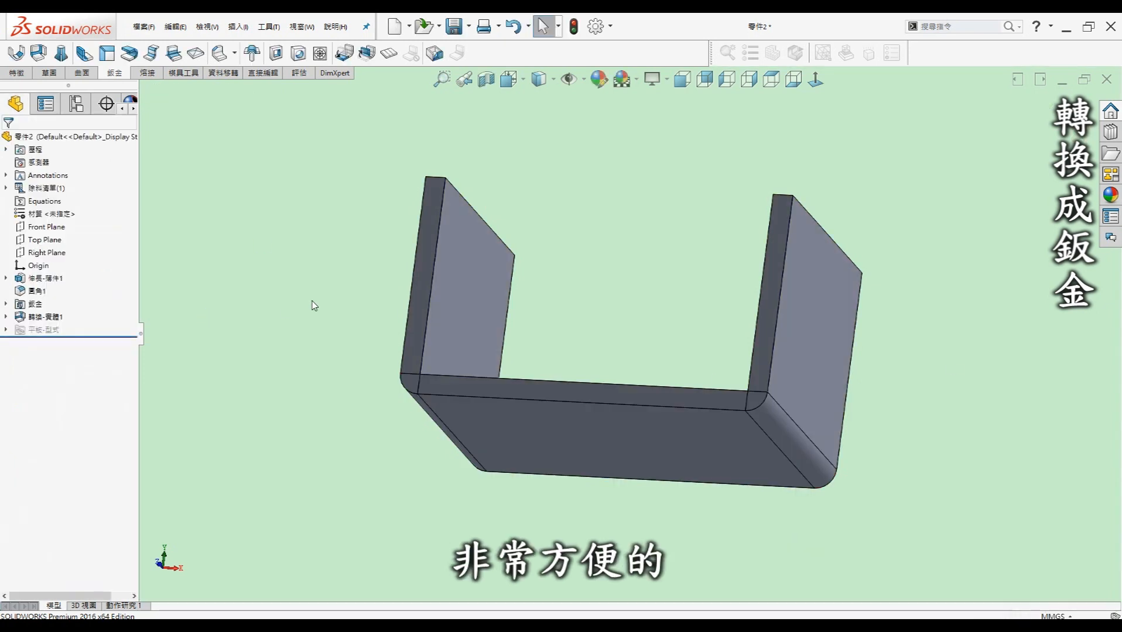
pyautogui.hotkey('ctrl', '7')
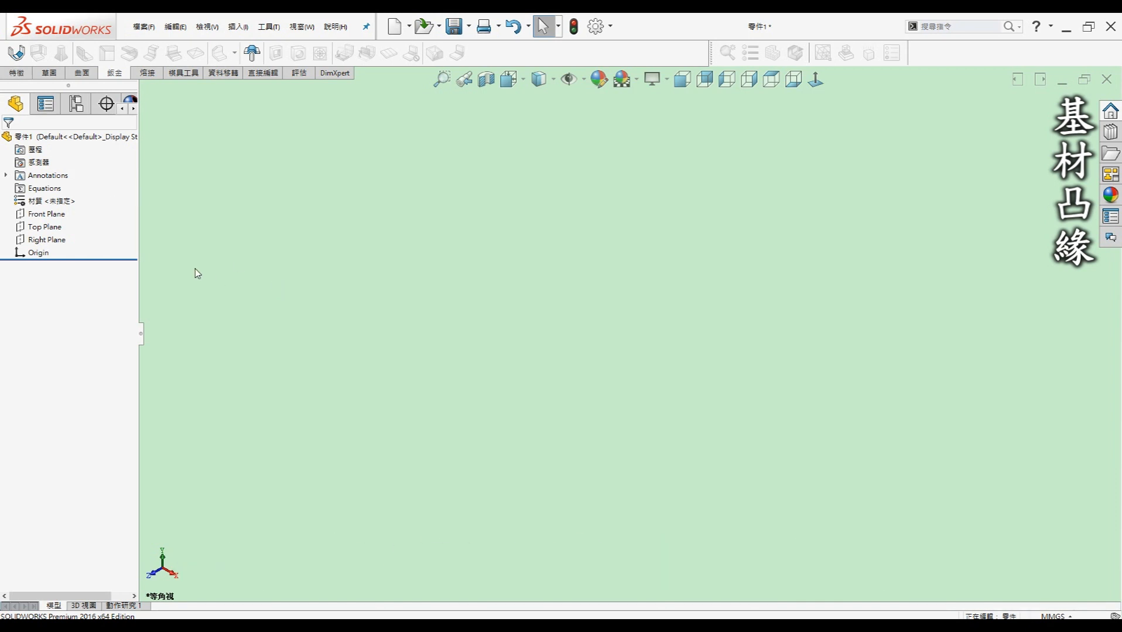
# Step: Sketch an open L profile on the Front Plane with one horizontal and one vertical line meeting at the origin
pyautogui.click(51, 218)
pyautogui.press('s')
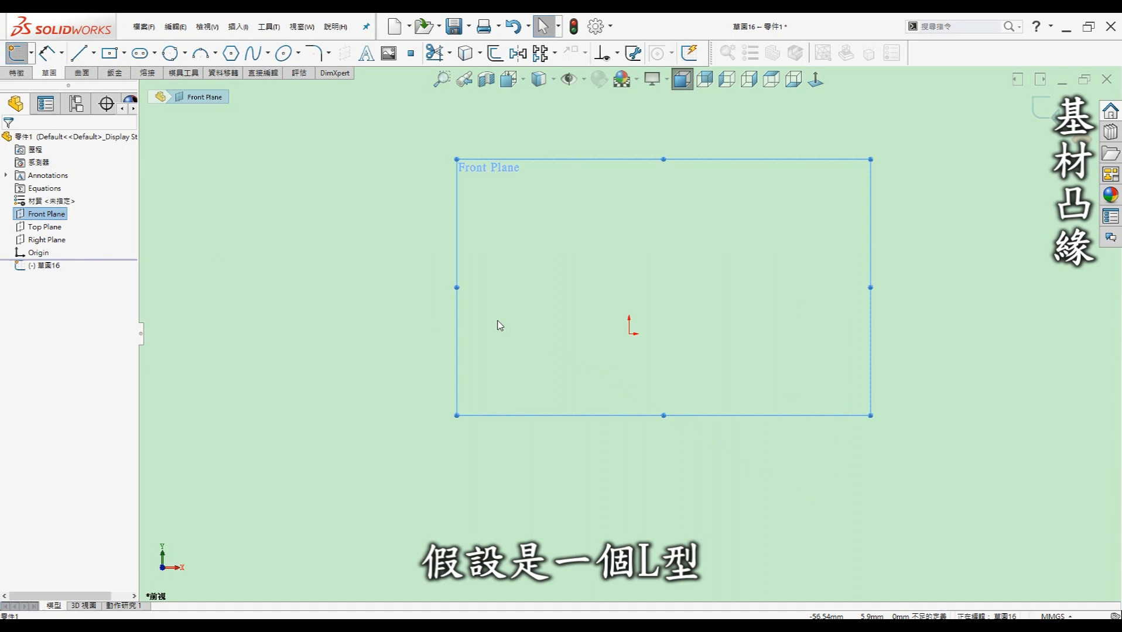
pyautogui.press('l')
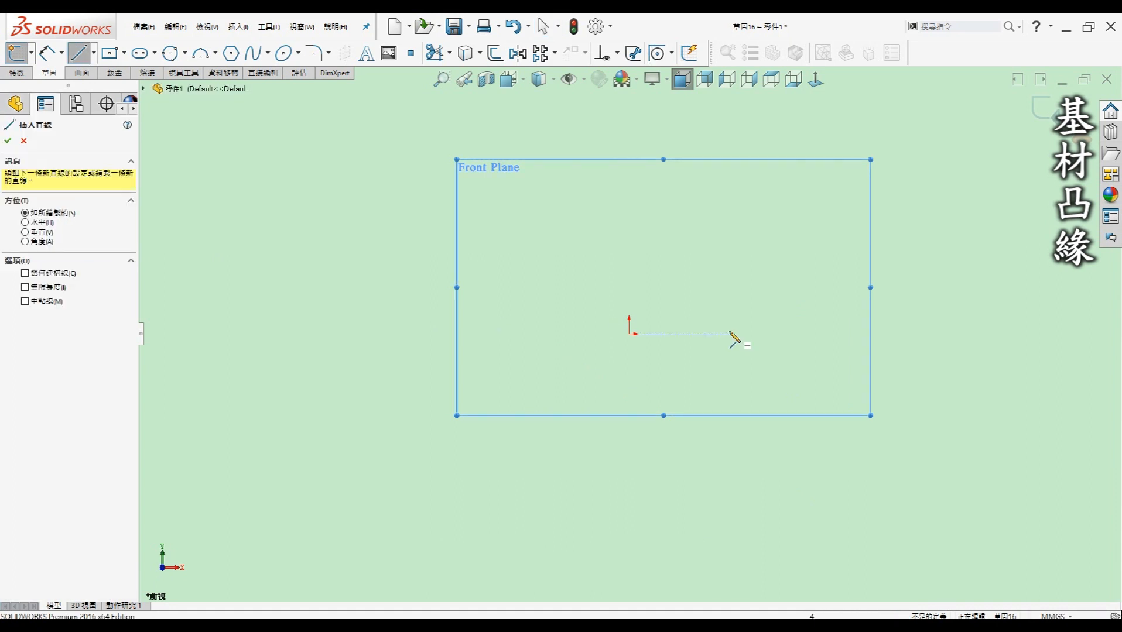
pyautogui.moveTo(655, 334)
pyautogui.mouseDown()
pyautogui.moveTo(629, 333)
pyautogui.moveTo(629, 213)
pyautogui.mouseUp()
pyautogui.press('Escape')
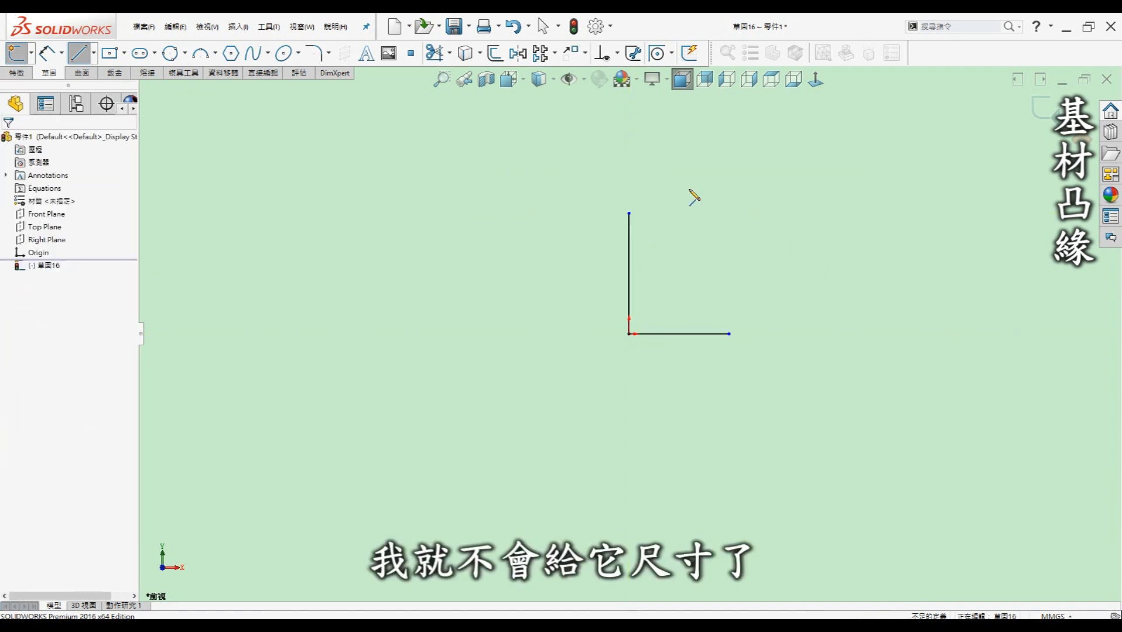
# Step: Start a base flange from the open L sketch with 3 mm thickness and try the material on both sides of the lines
pyautogui.click(116, 73)
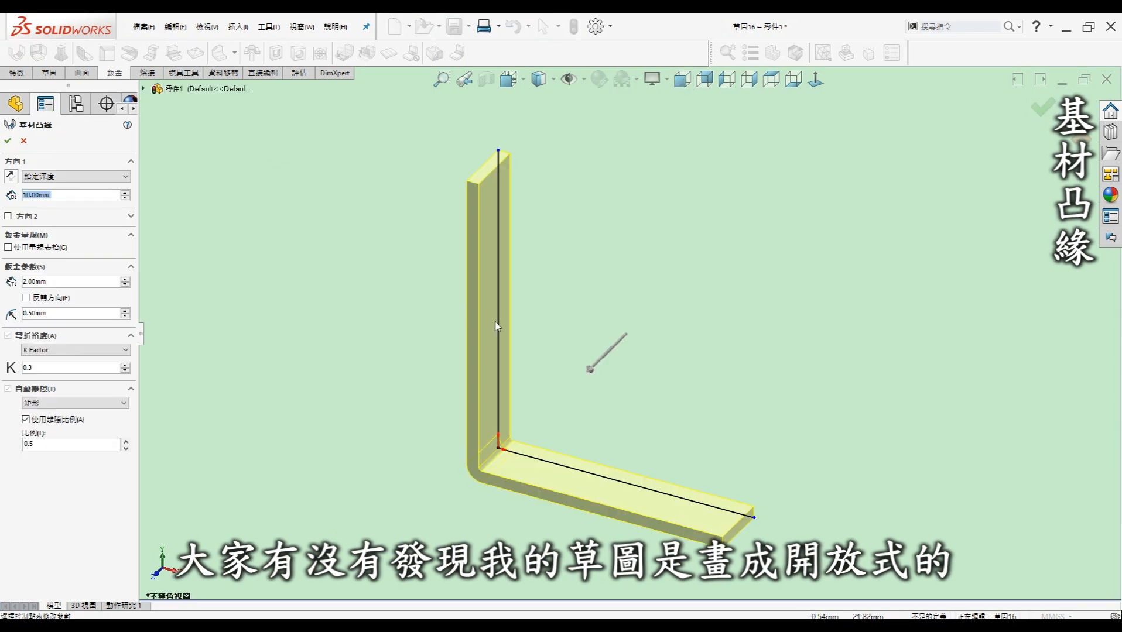
pyautogui.hotkey('ctrl', '1')
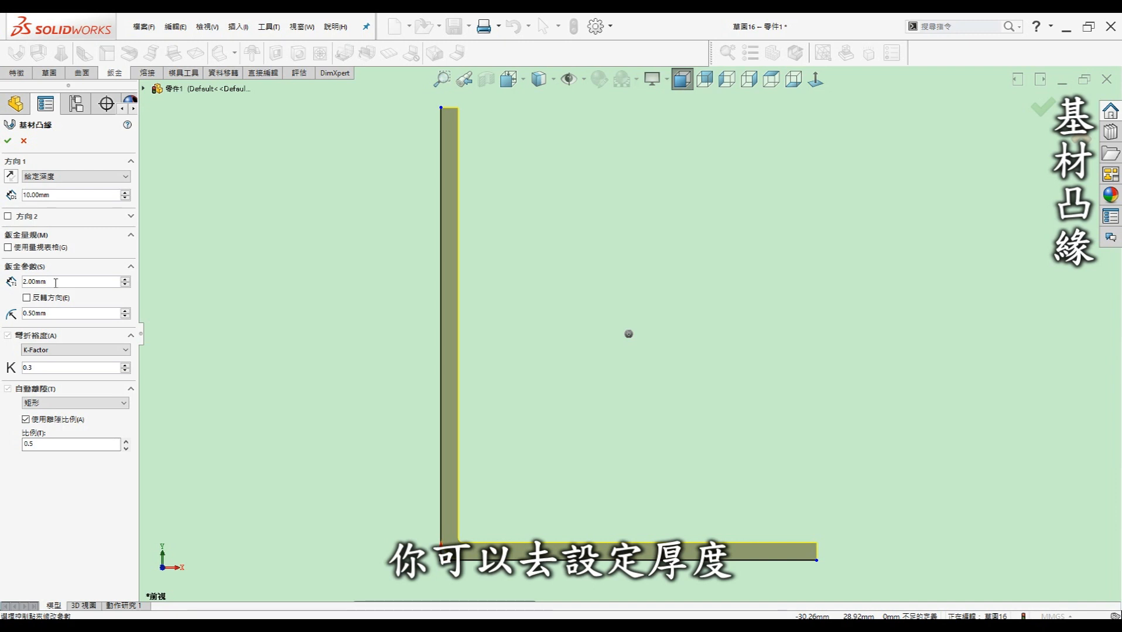
pyautogui.write('3')
pyautogui.press('Return')
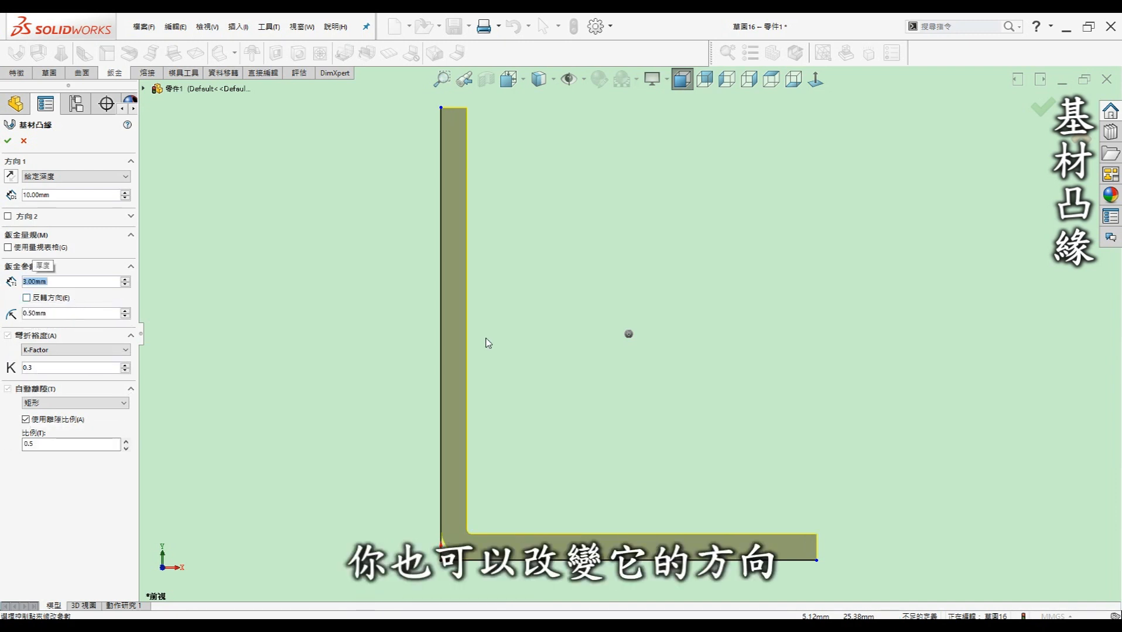
pyautogui.click(35, 299)
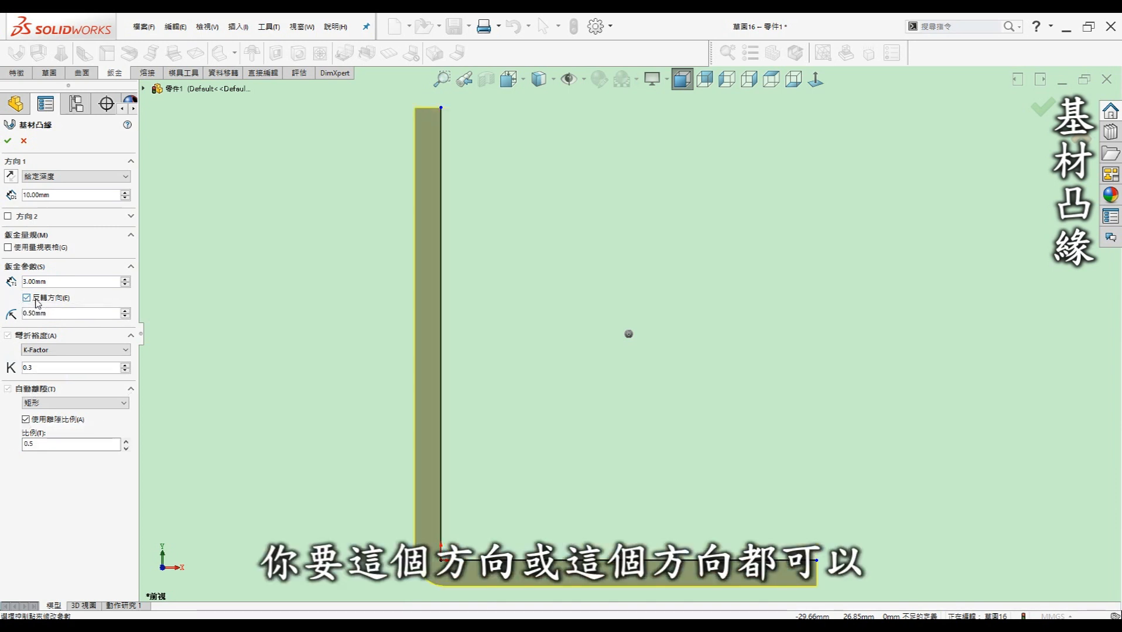
pyautogui.click(52, 301)
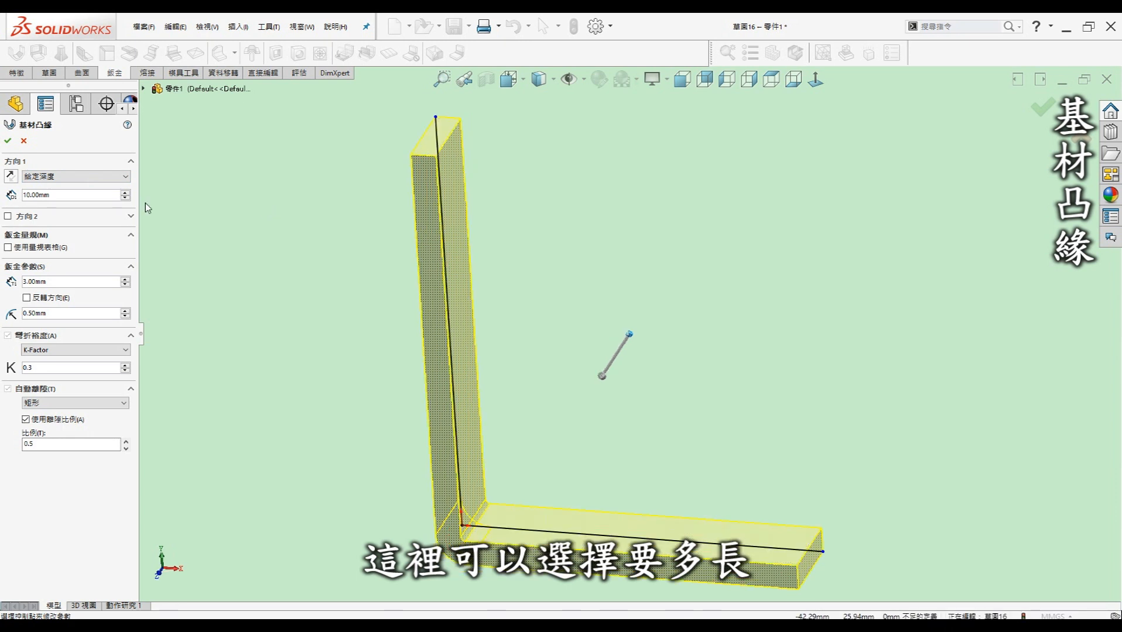
# Step: Extend the L-shaped base flange symmetrically about the sketch plane to a total depth of 50 mm and create it
pyautogui.click(88, 176)
pyautogui.click(47, 218)
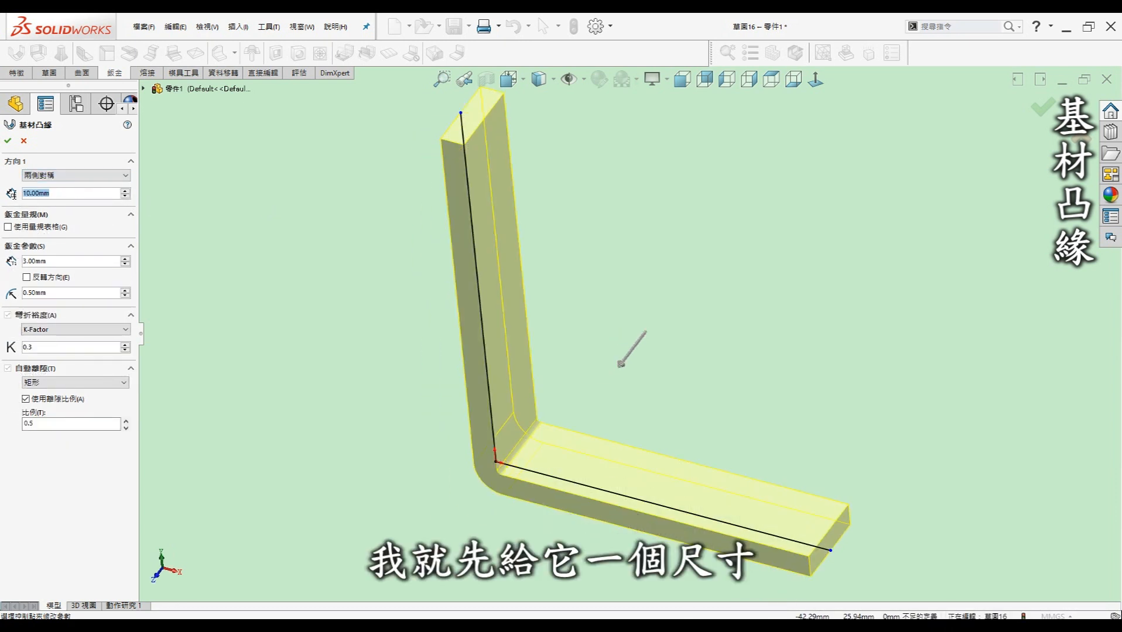
pyautogui.write('50')
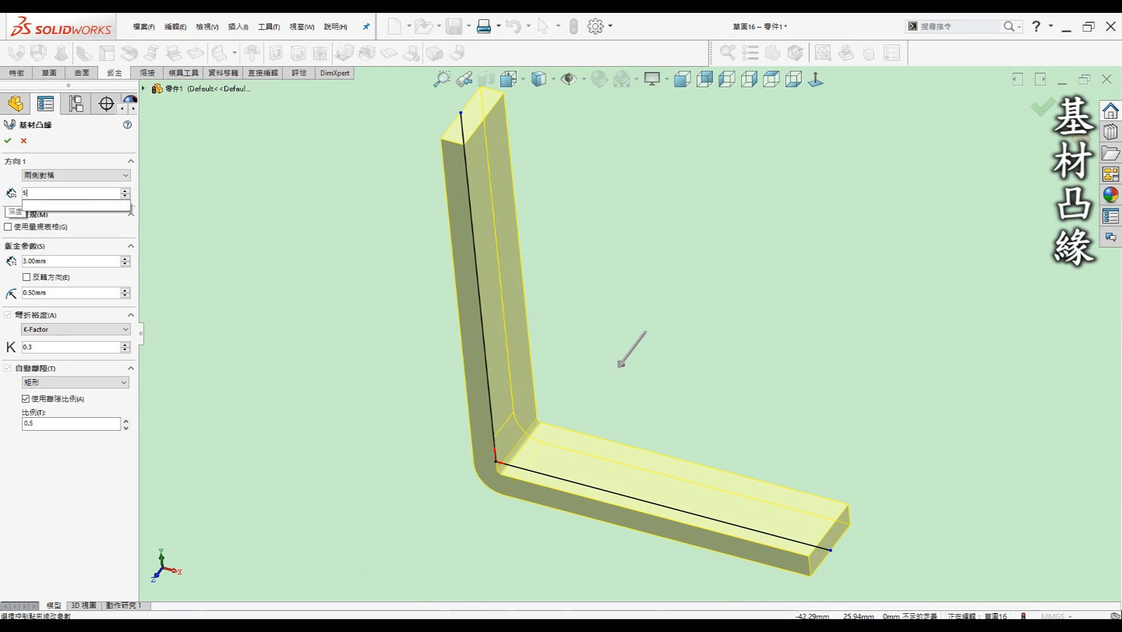
pyautogui.press('Return')
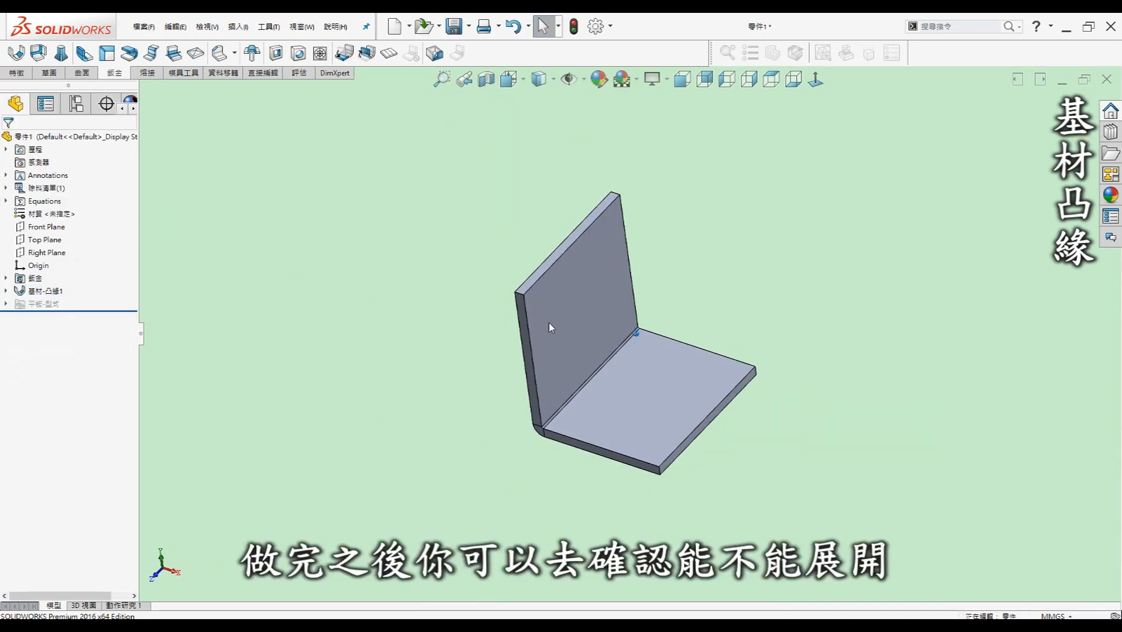
# Step: Flatten the L-shaped base flange and fold it back to its bent state
pyautogui.moveTo(549, 322); pyautogui.dragTo(603, 296, button='middle')
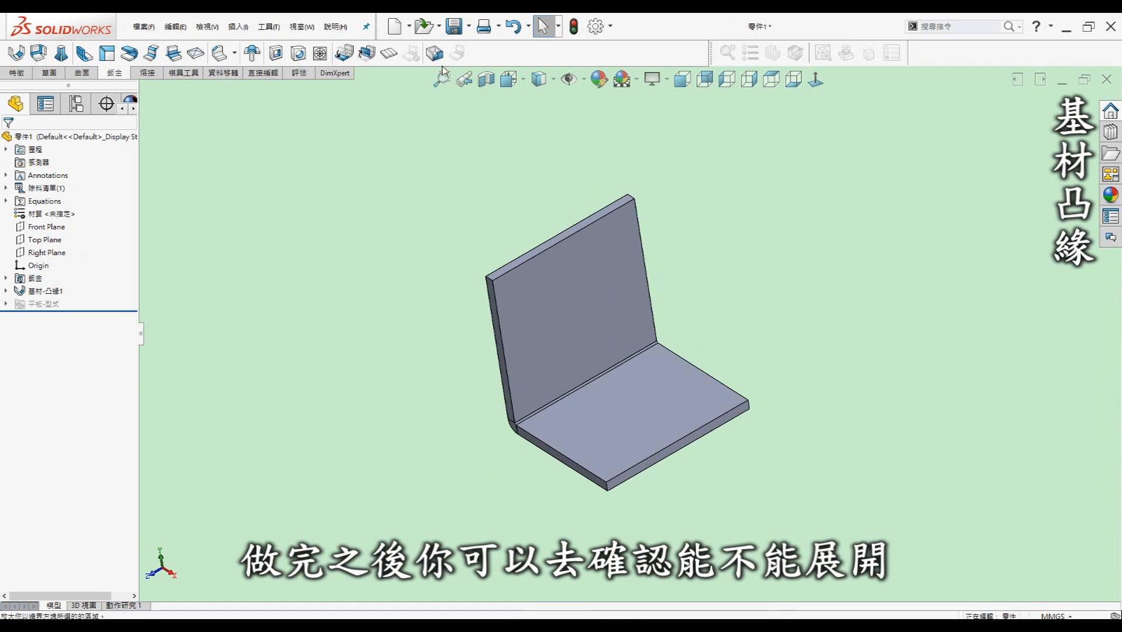
pyautogui.click(389, 51)
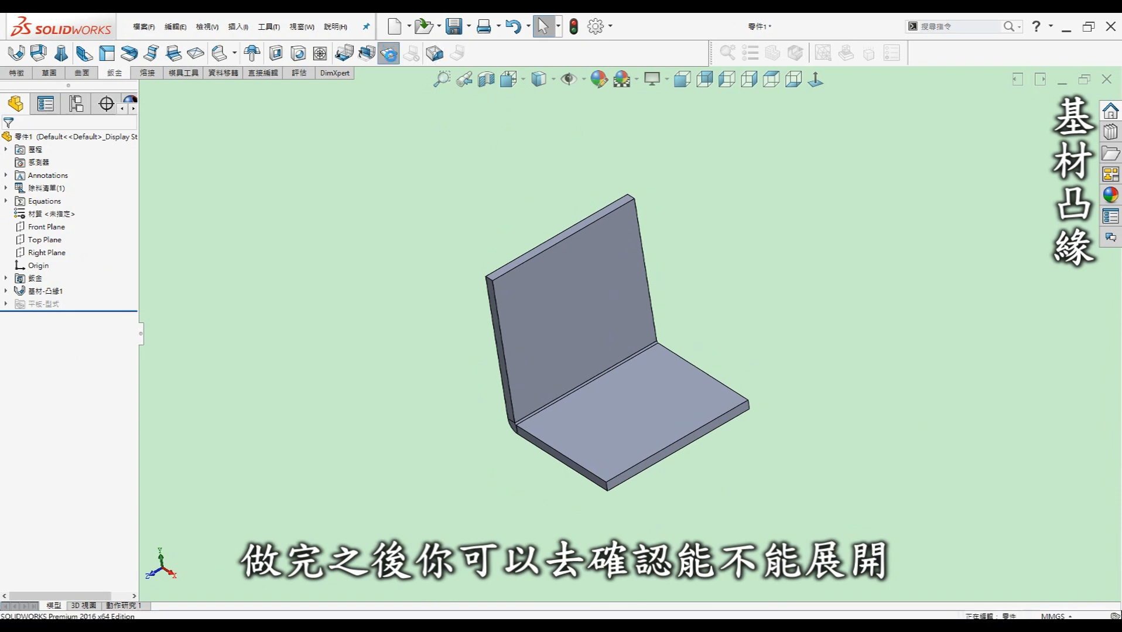
pyautogui.click(388, 53)
pyautogui.click(388, 54)
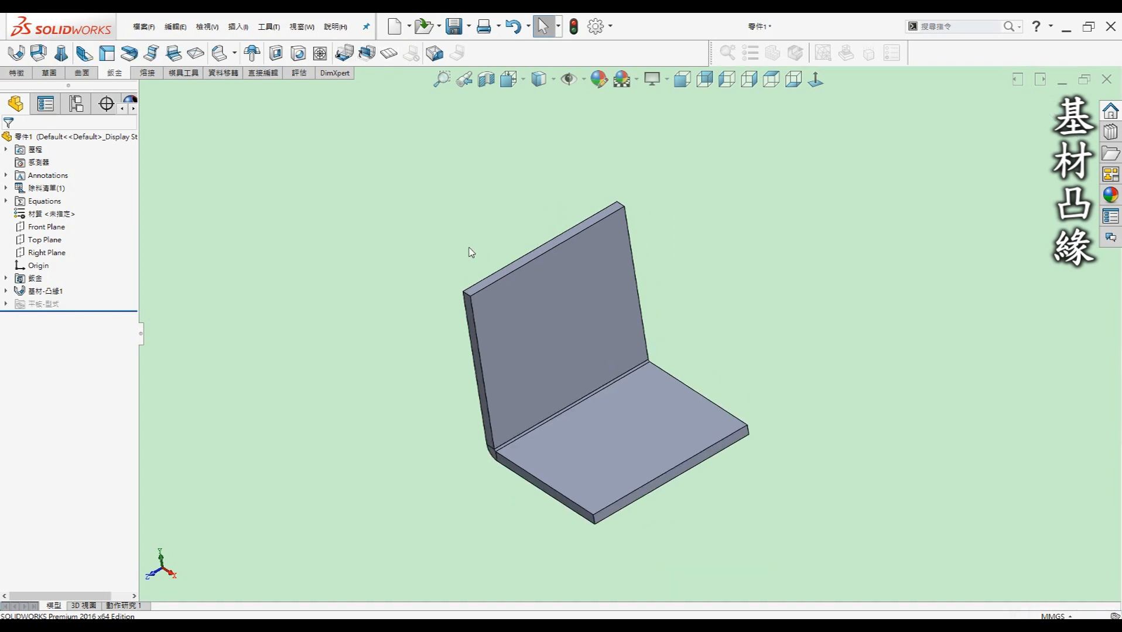
# Step: Round the four outer corner edges of the two L-flange legs with a 1 mm fillet
pyautogui.press('f')
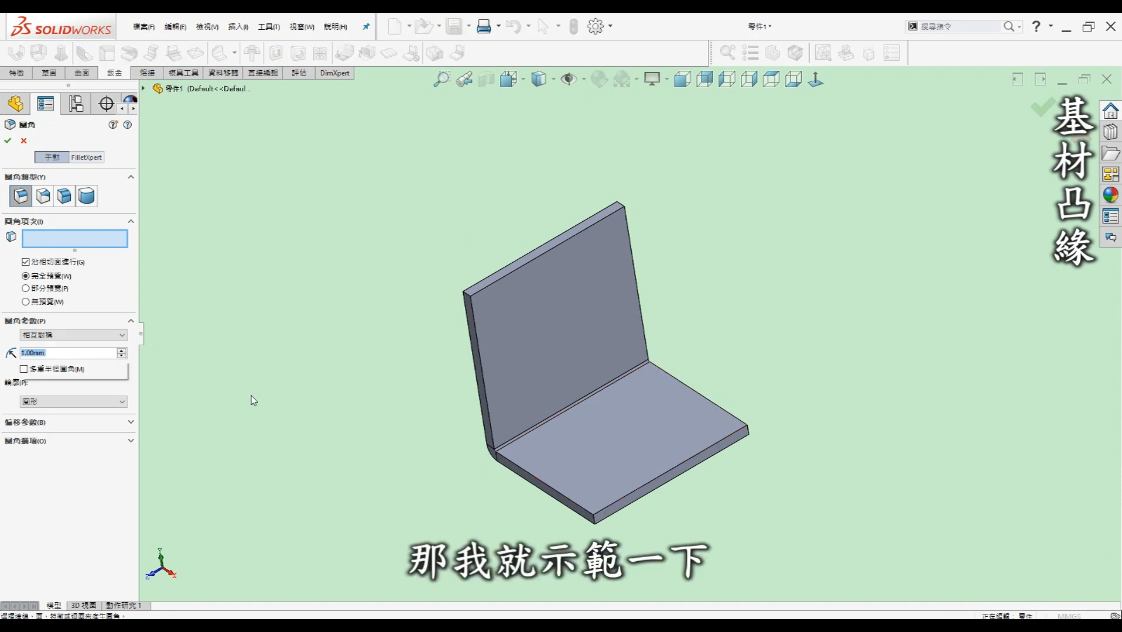
pyautogui.click(644, 496)
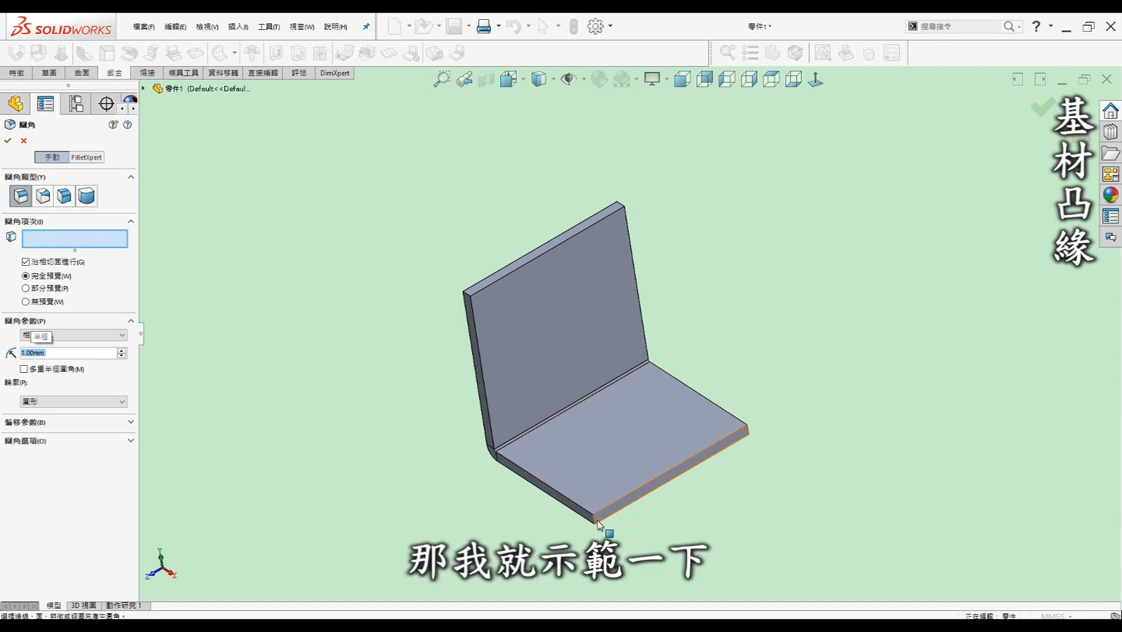
pyautogui.click(754, 438)
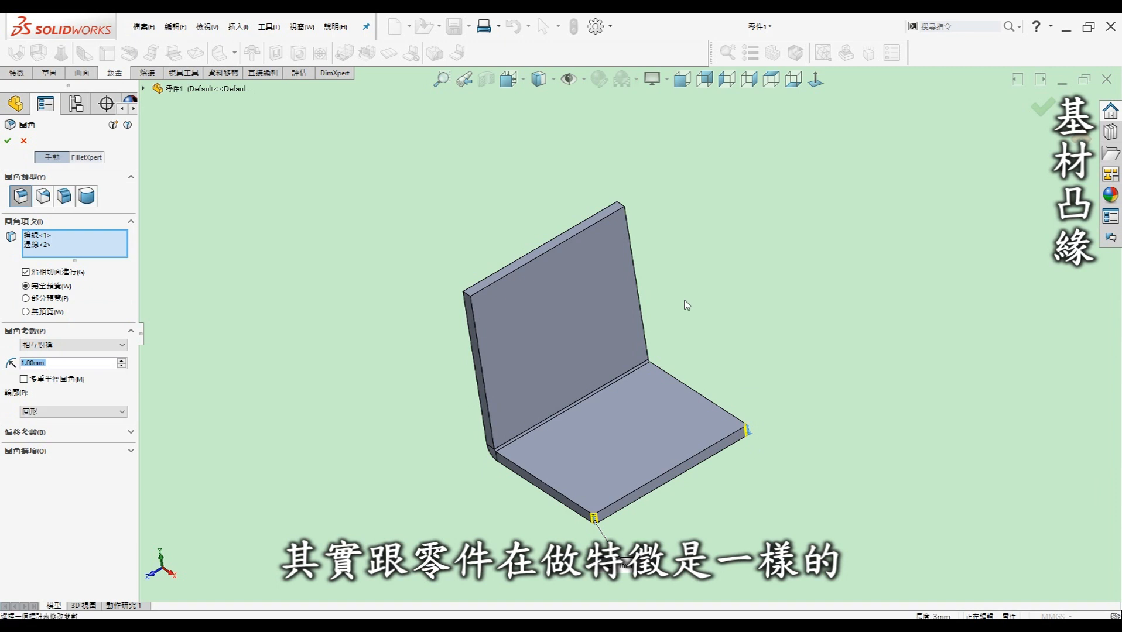
pyautogui.click(621, 208)
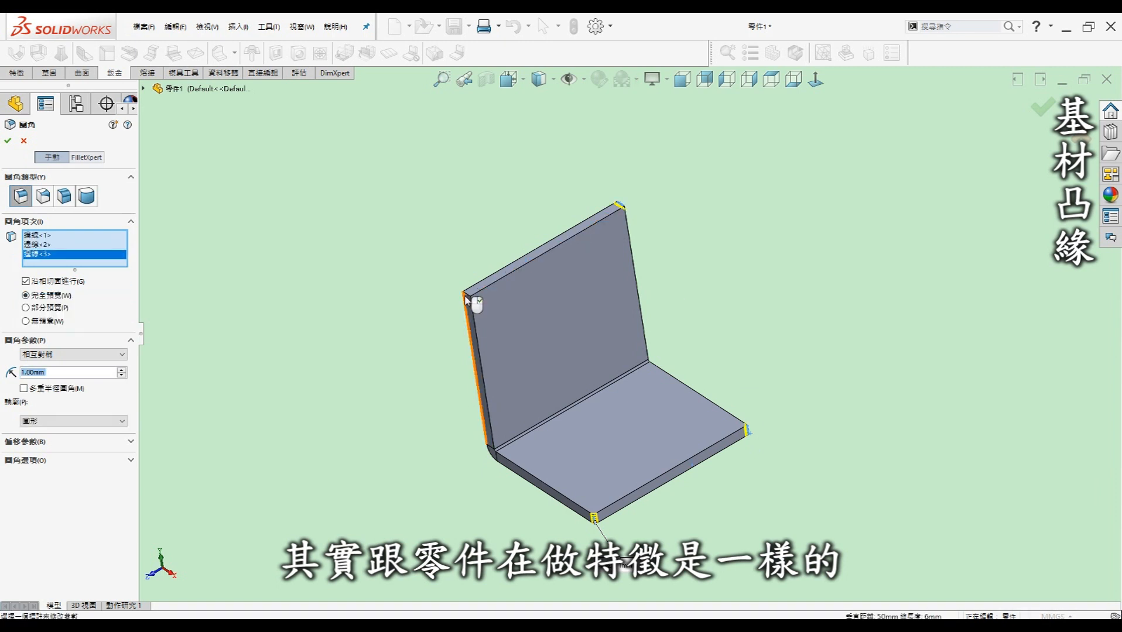
pyautogui.click(468, 297)
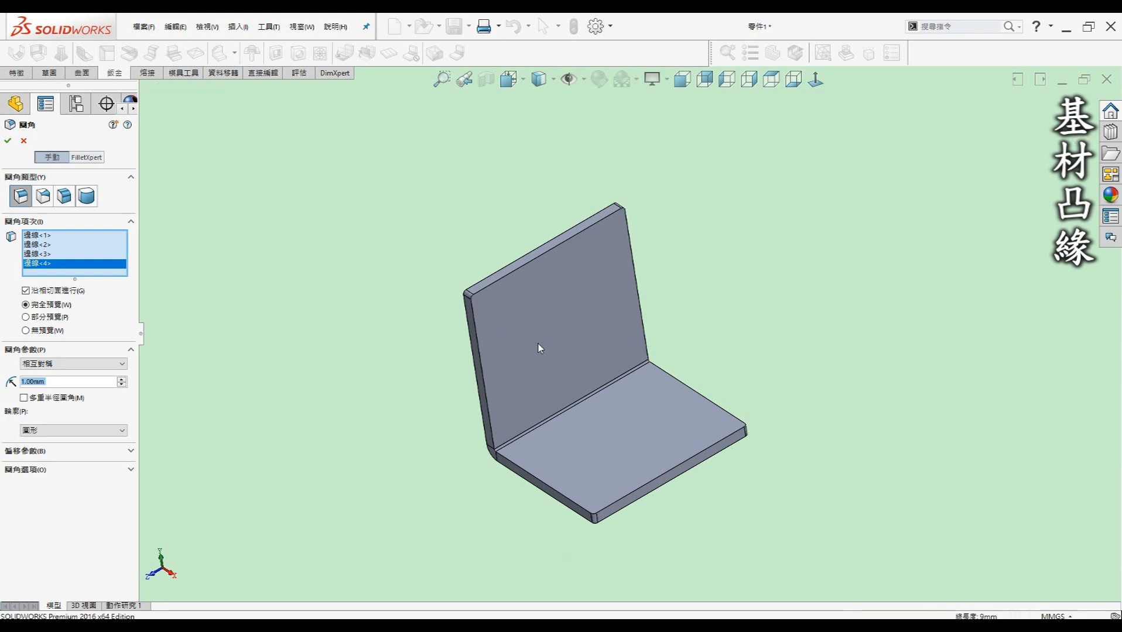
pyautogui.press('Return')
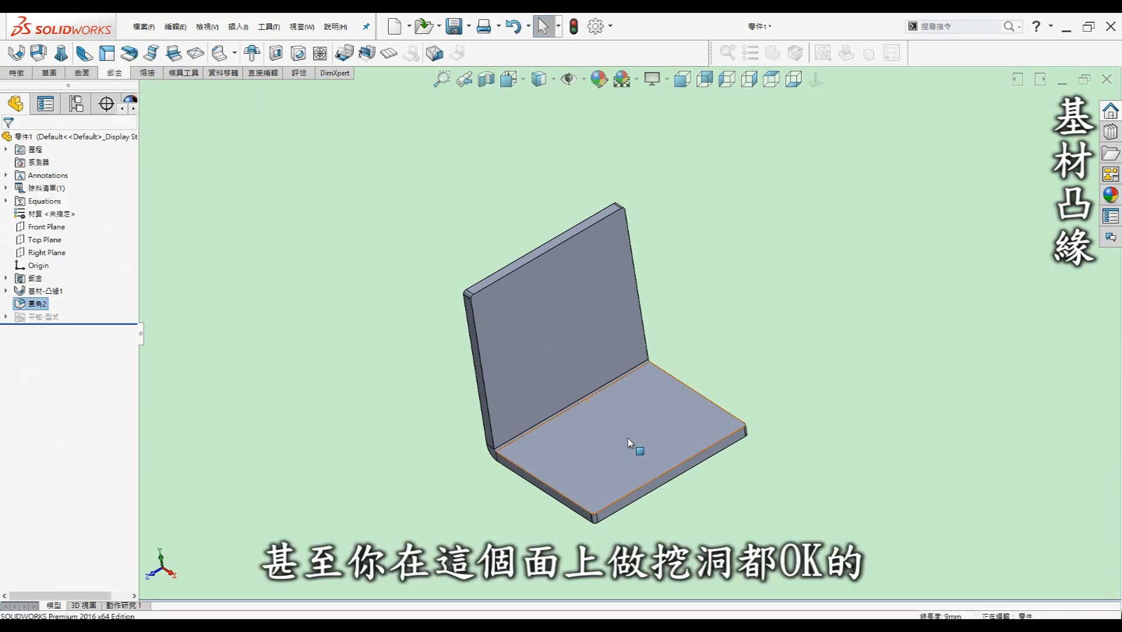
# Step: Sketch a circle of about 5.3 mm radius near the middle of the horizontal leg's upper face
pyautogui.click(628, 443)
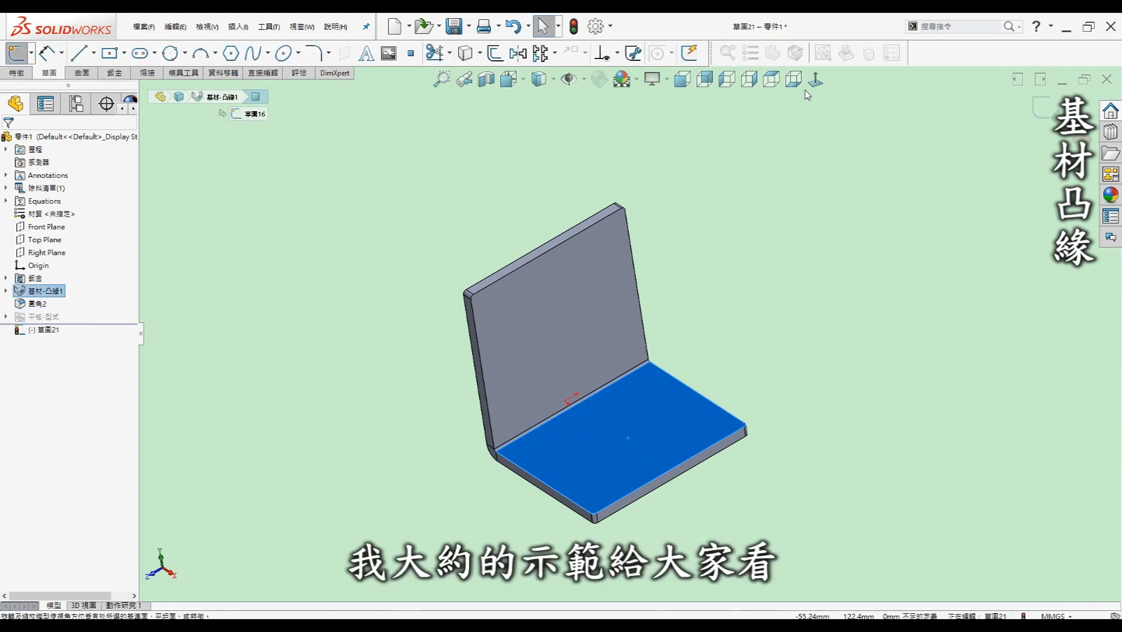
pyautogui.hotkey('ctrl', '8')
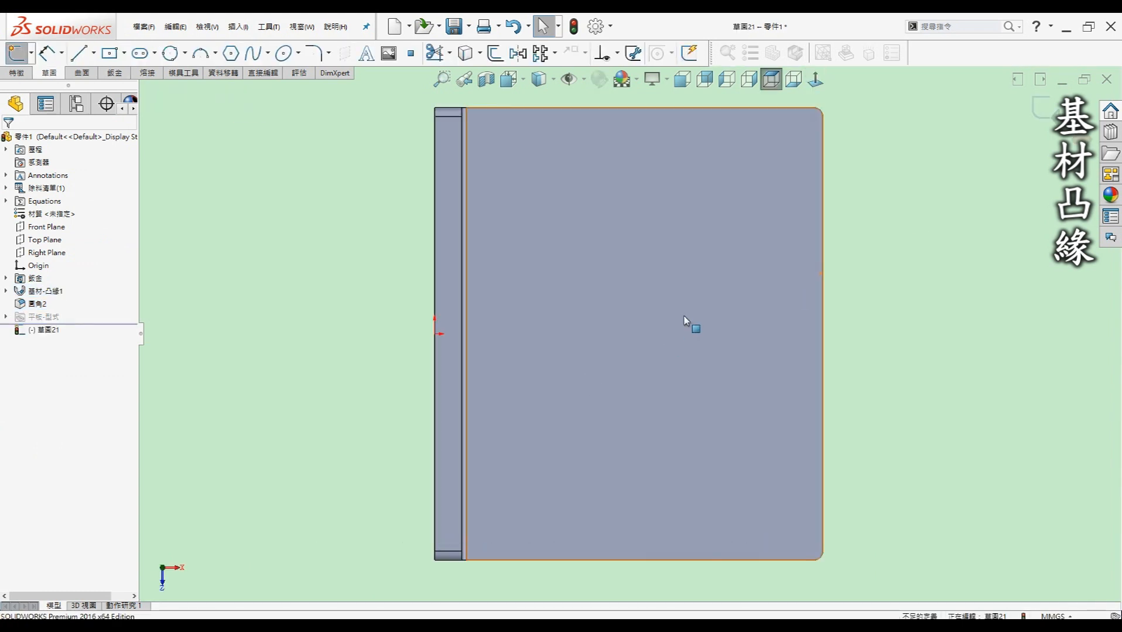
pyautogui.press('c')
pyautogui.click(666, 334)
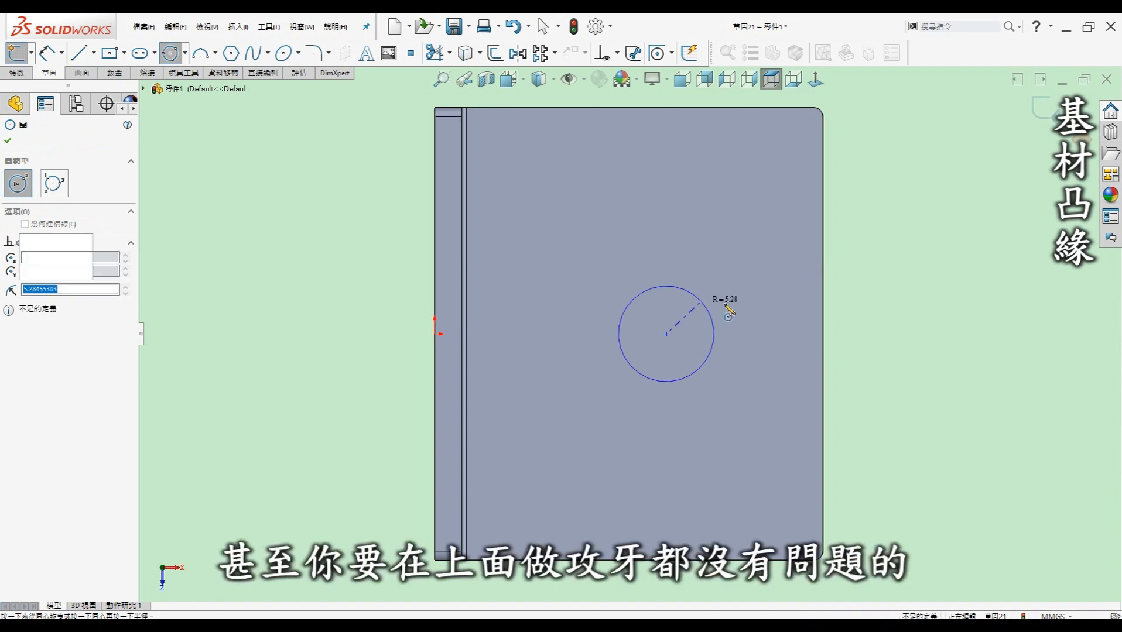
pyautogui.click(705, 308)
pyautogui.press('Escape')
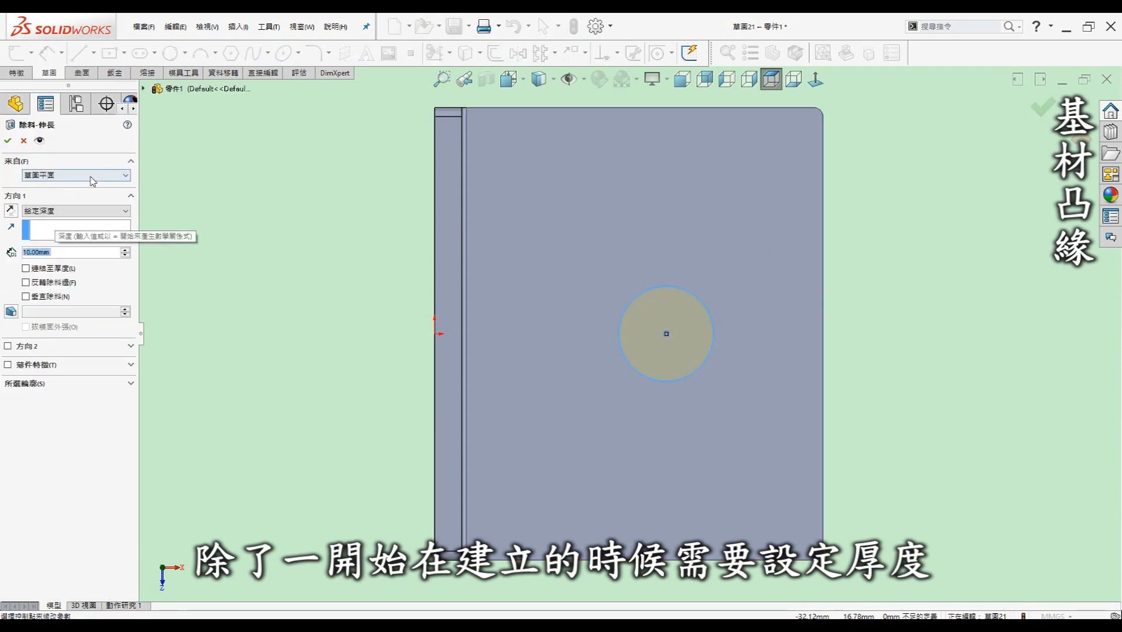
# Step: Cut the circle through the horizontal leg as a round hole and show the part in isometric view
pyautogui.click(76, 210)
pyautogui.click(50, 247)
pyautogui.click(8, 142)
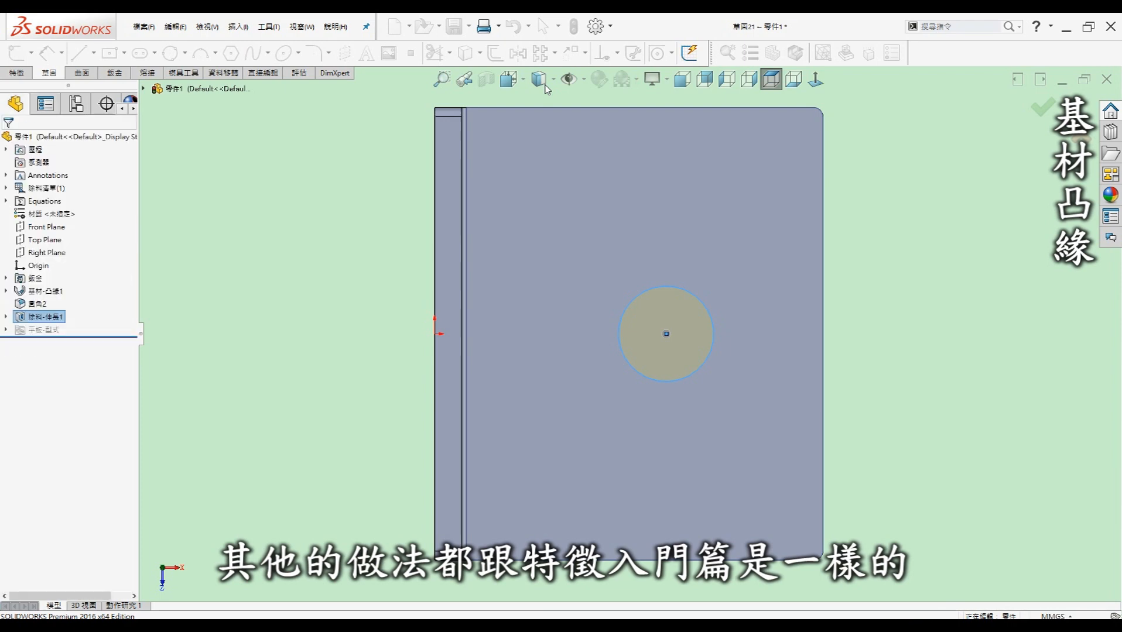
pyautogui.click(545, 85)
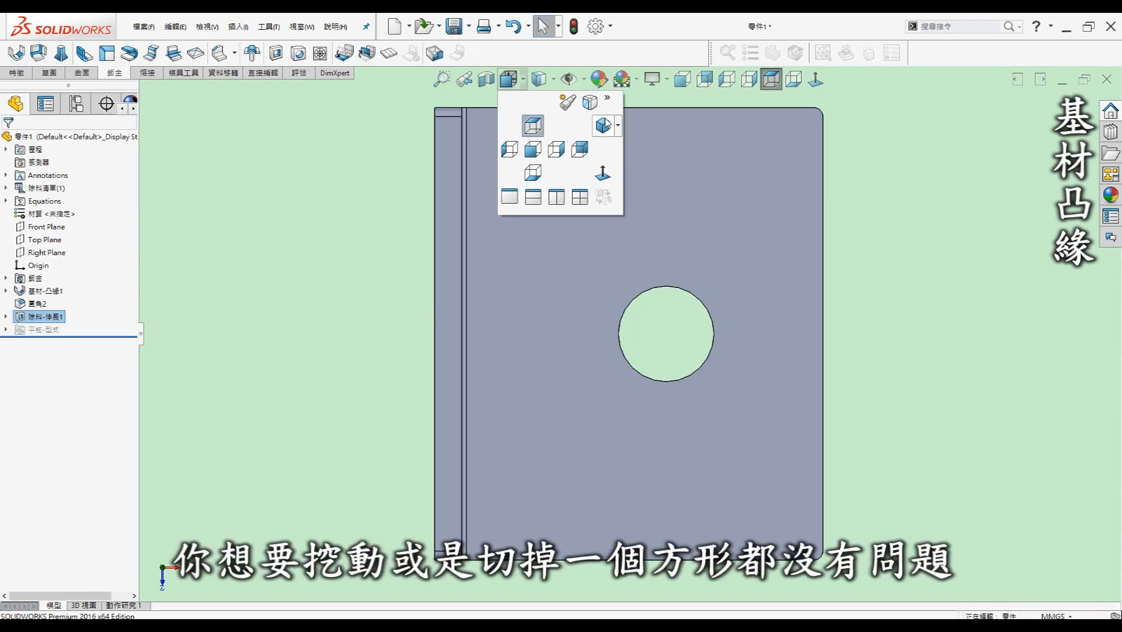
pyautogui.click(609, 127)
pyautogui.click(328, 239)
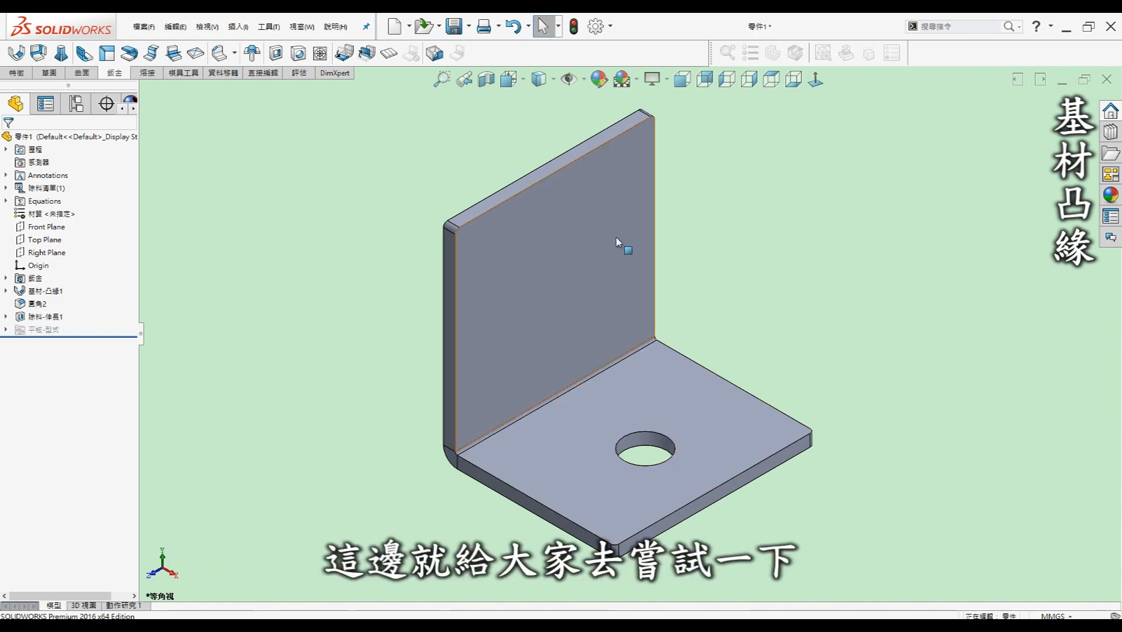
# Step: Delete the corner fillet, the hole cut and the L-shaped base flange, keeping the flange's sketch
pyautogui.click(40, 304)
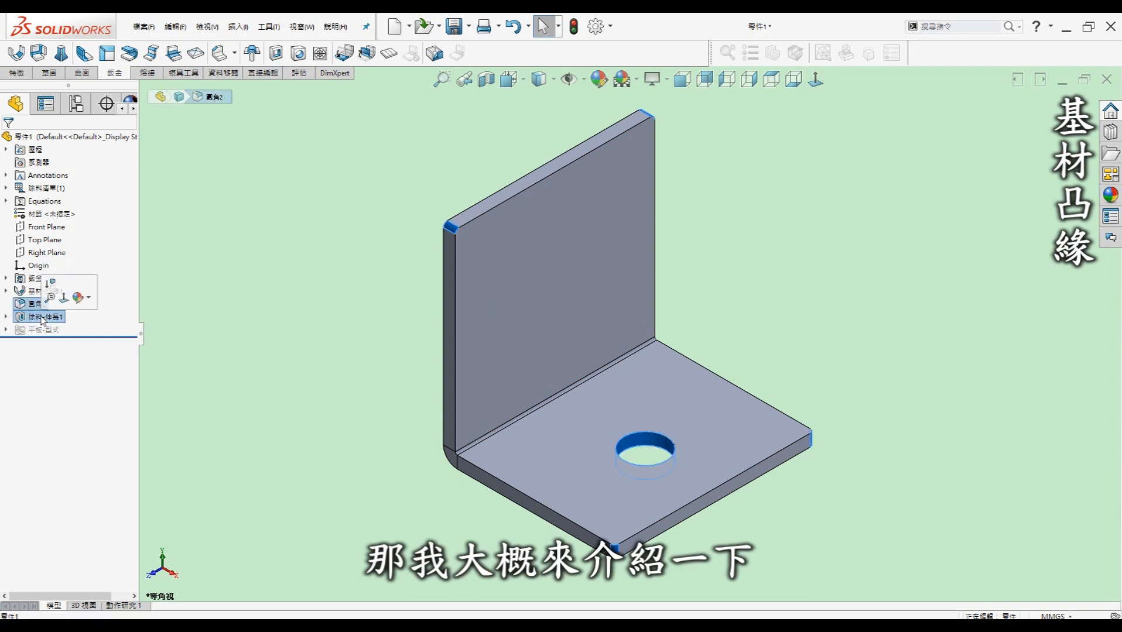
pyautogui.press('Delete')
pyautogui.press('Return')
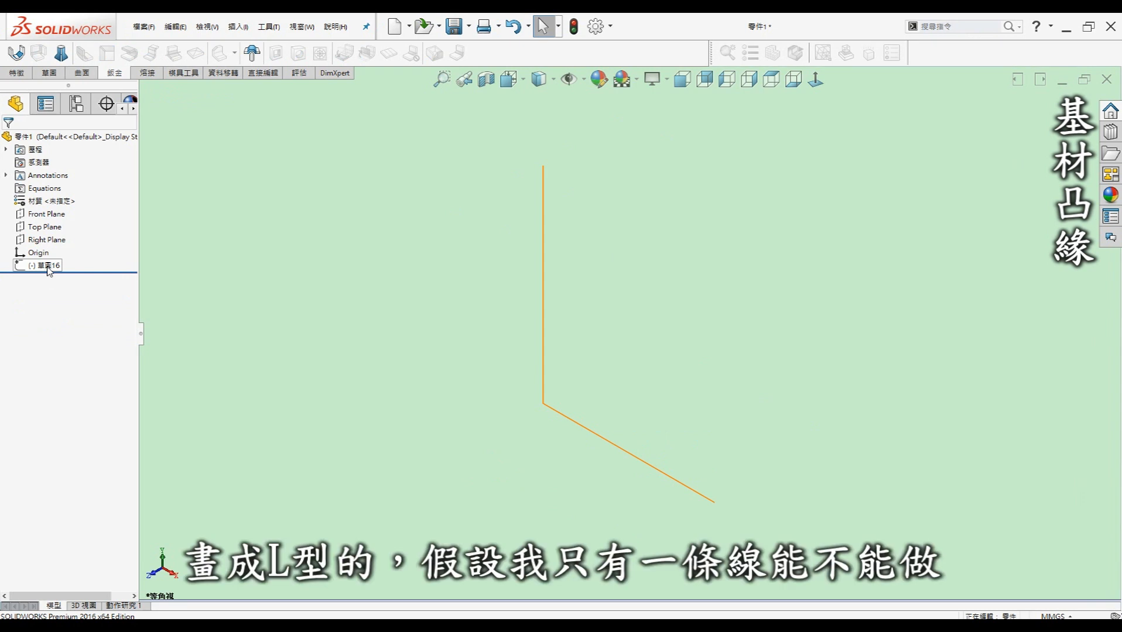
# Step: Edit the L sketch and delete its vertical line so only the horizontal line remains
pyautogui.doubleClick(61, 269)
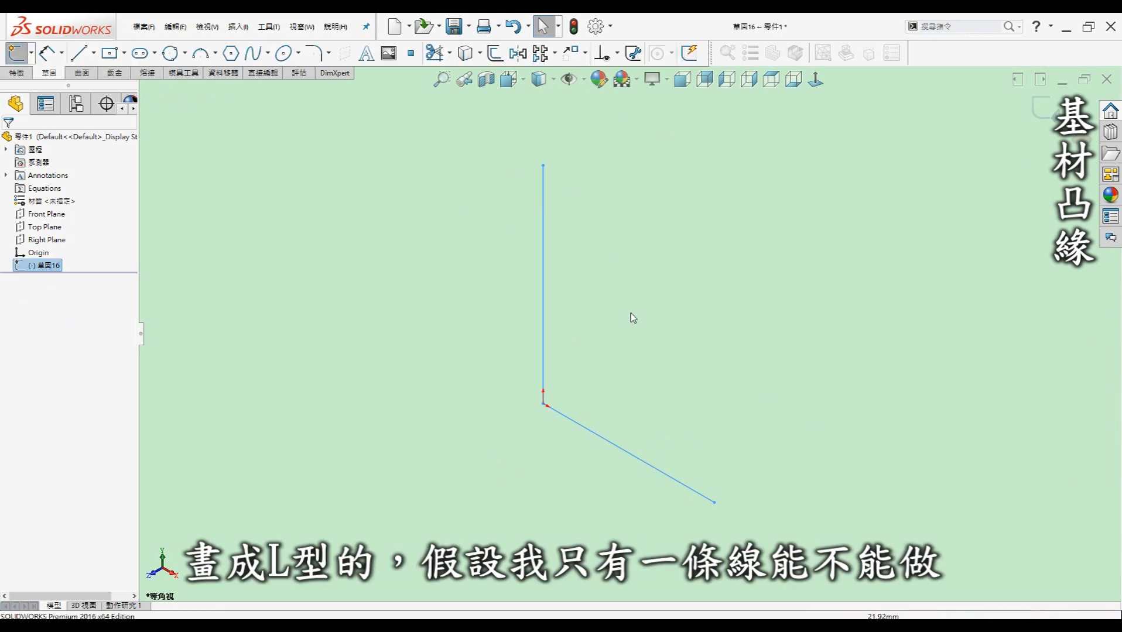
pyautogui.moveTo(635, 334); pyautogui.dragTo(452, 246)
pyautogui.press('Delete')
pyautogui.press('Return')
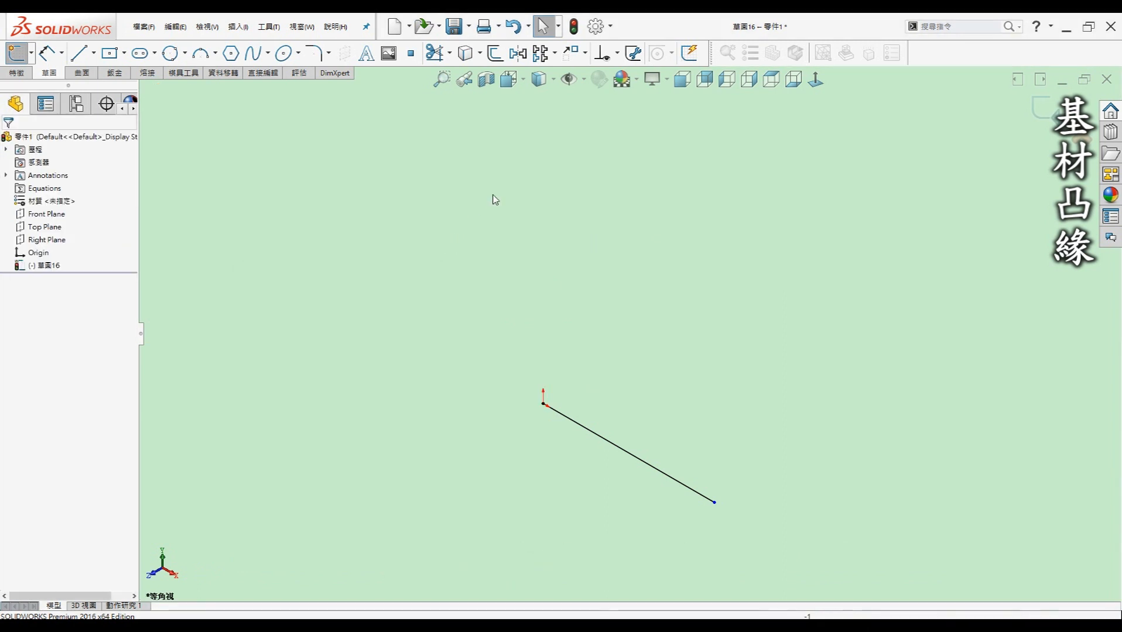
# Step: Create a flat base flange from the single line, 50 mm deep and symmetric about the sketch plane, with 3 mm thickness
pyautogui.click(114, 74)
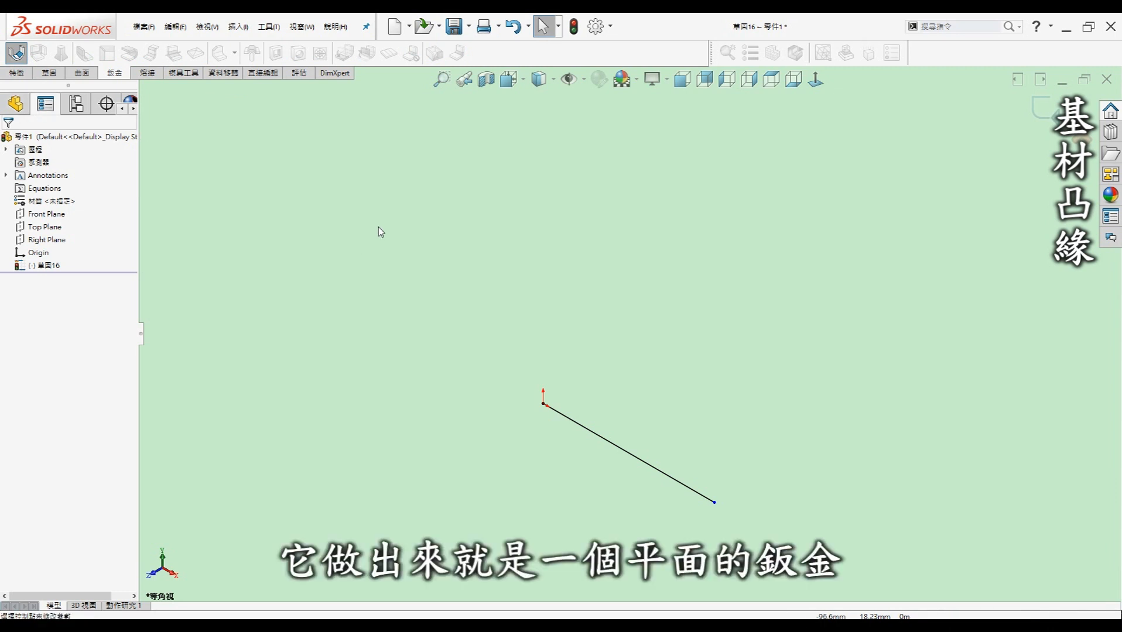
pyautogui.click(73, 176)
pyautogui.click(75, 217)
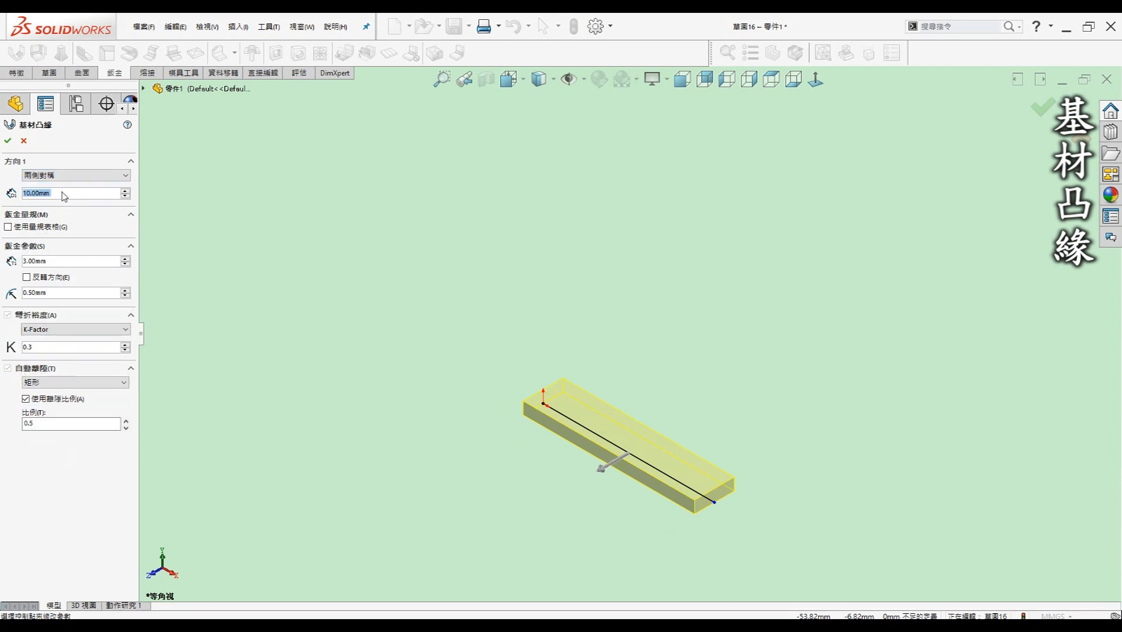
pyautogui.write('50')
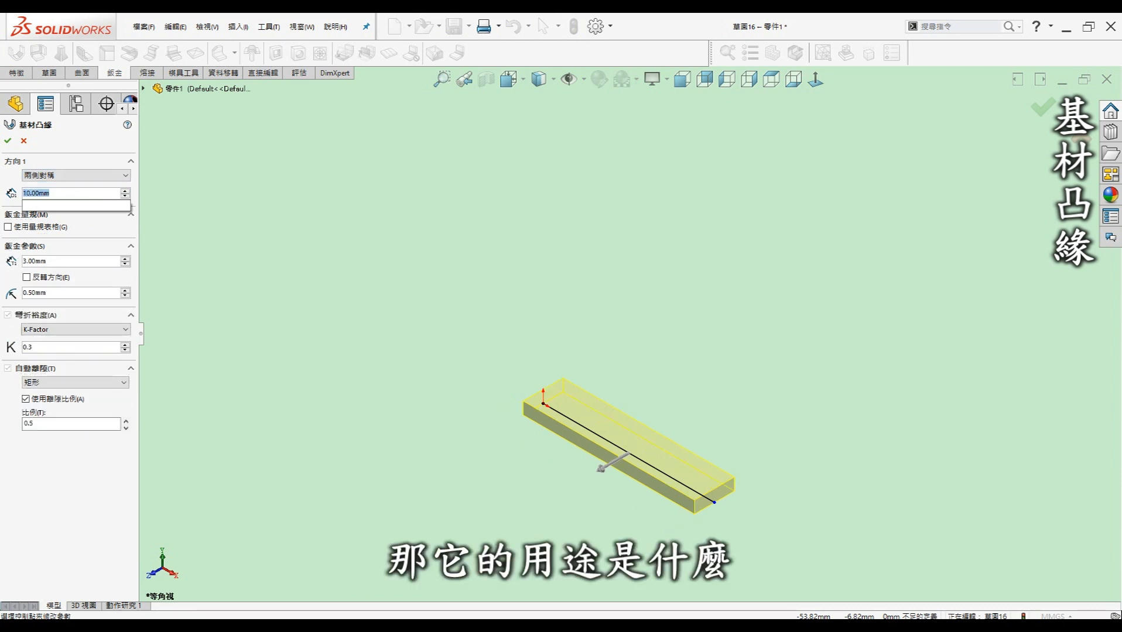
pyautogui.press('Return')
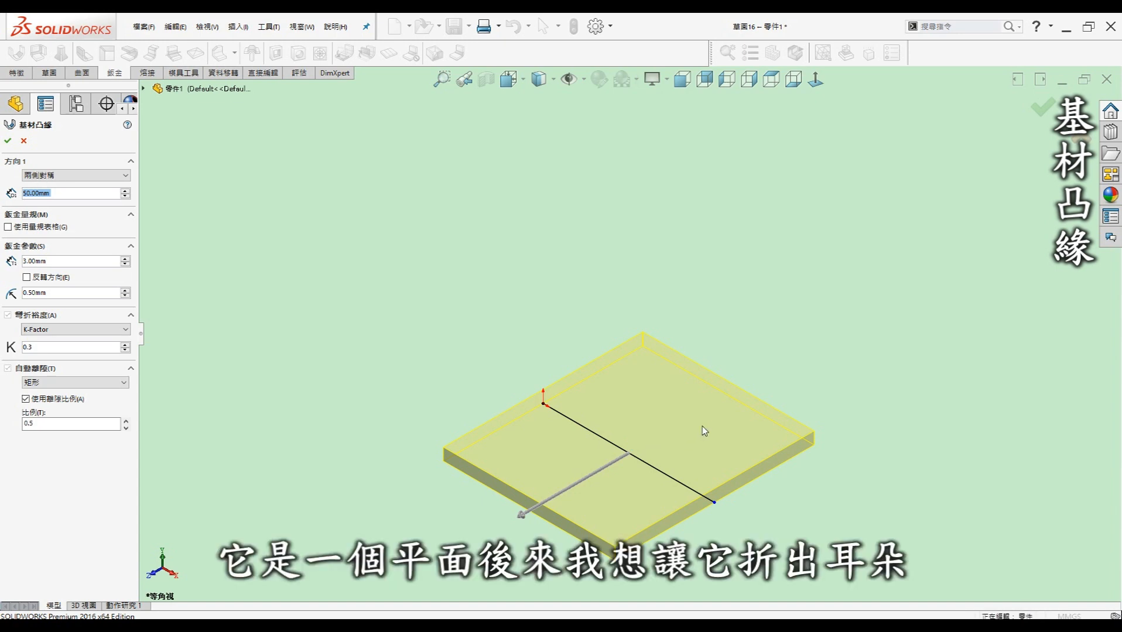
pyautogui.press('Return')
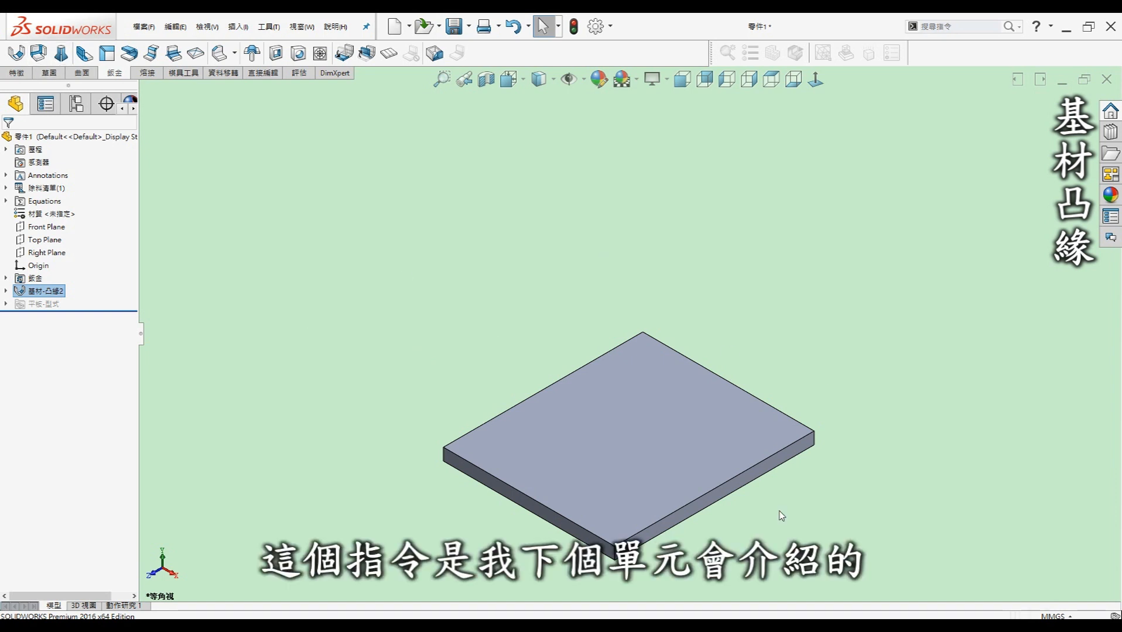
# Step: Edit the base flange's sketch and draw a line about 35 mm long from the origin, rising away from the horizontal line at about 133°
pyautogui.click(7, 292)
pyautogui.doubleClick(49, 305)
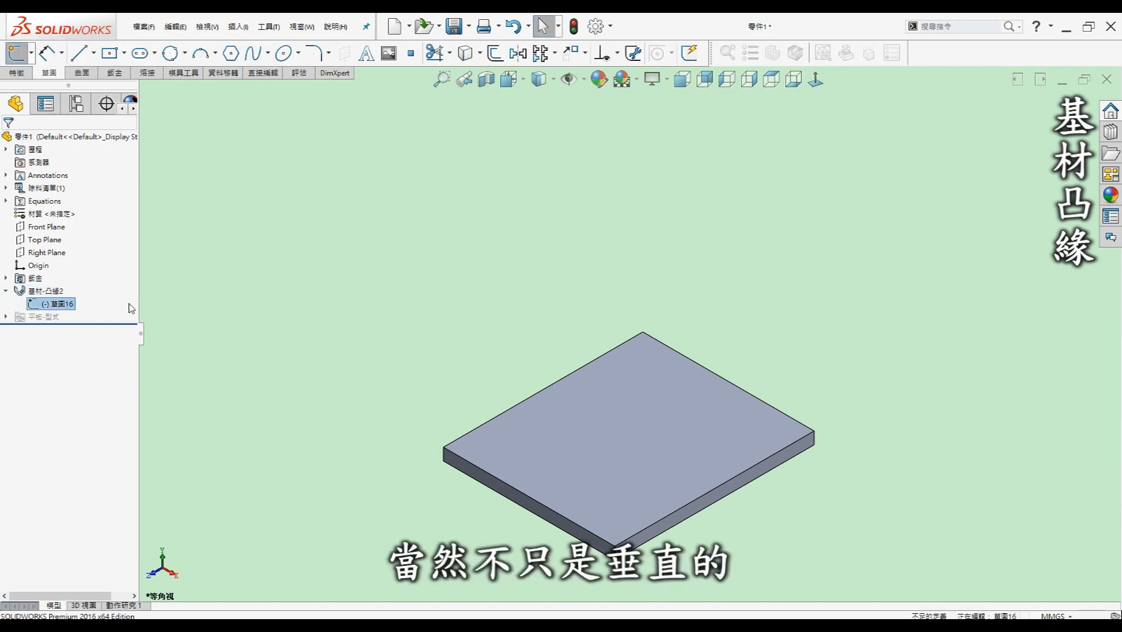
pyautogui.click(407, 286)
pyautogui.click(825, 81)
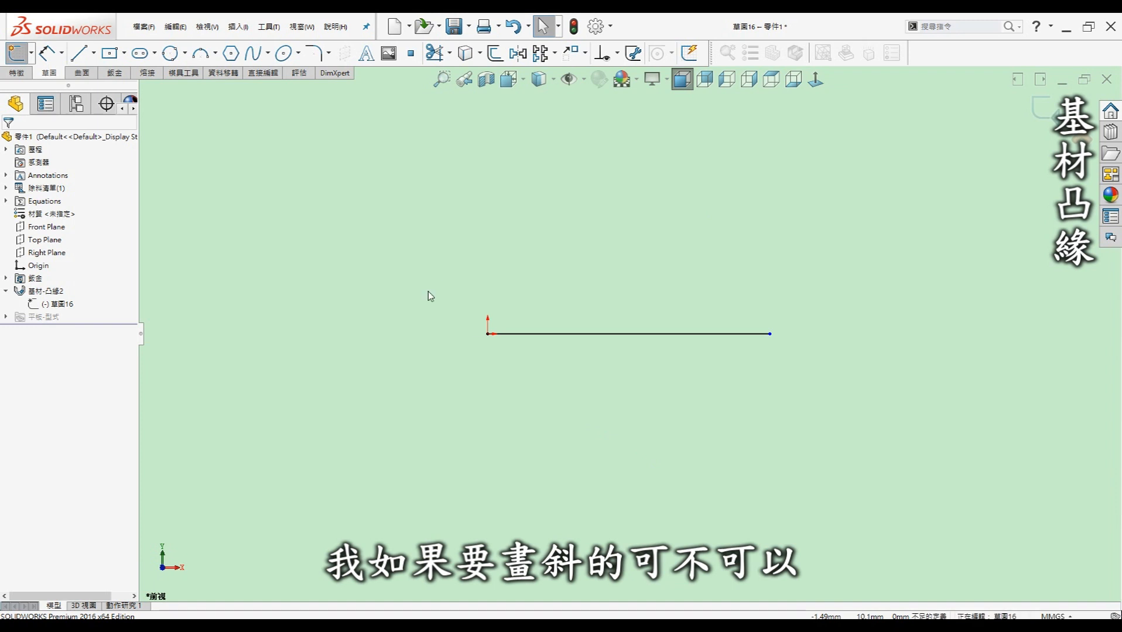
pyautogui.press('l')
pyautogui.click(488, 334)
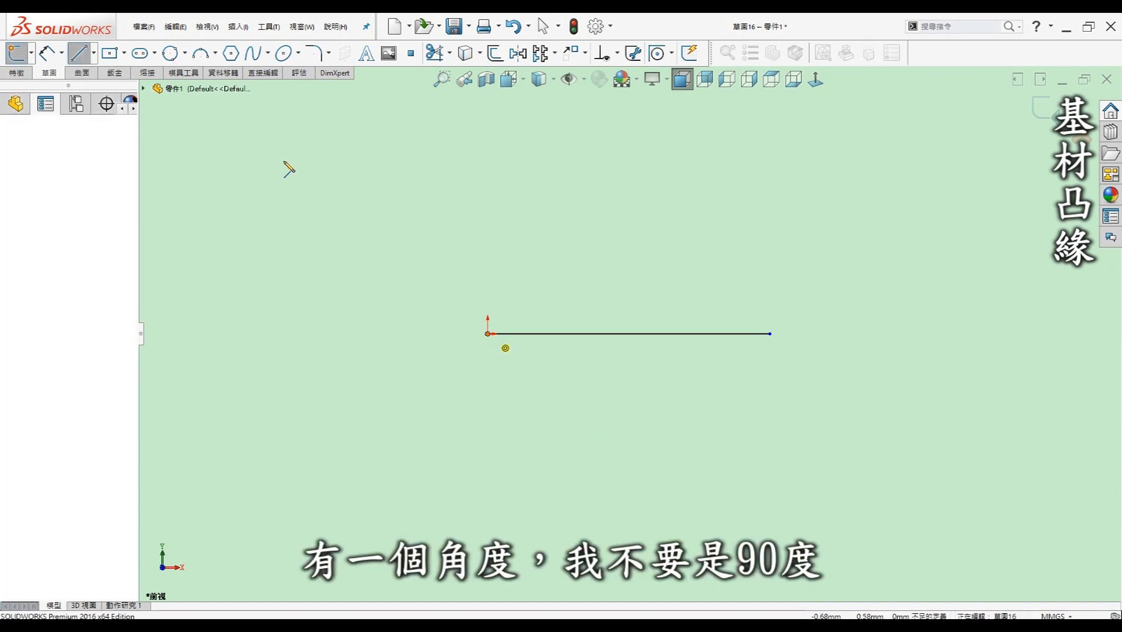
pyautogui.click(330, 162)
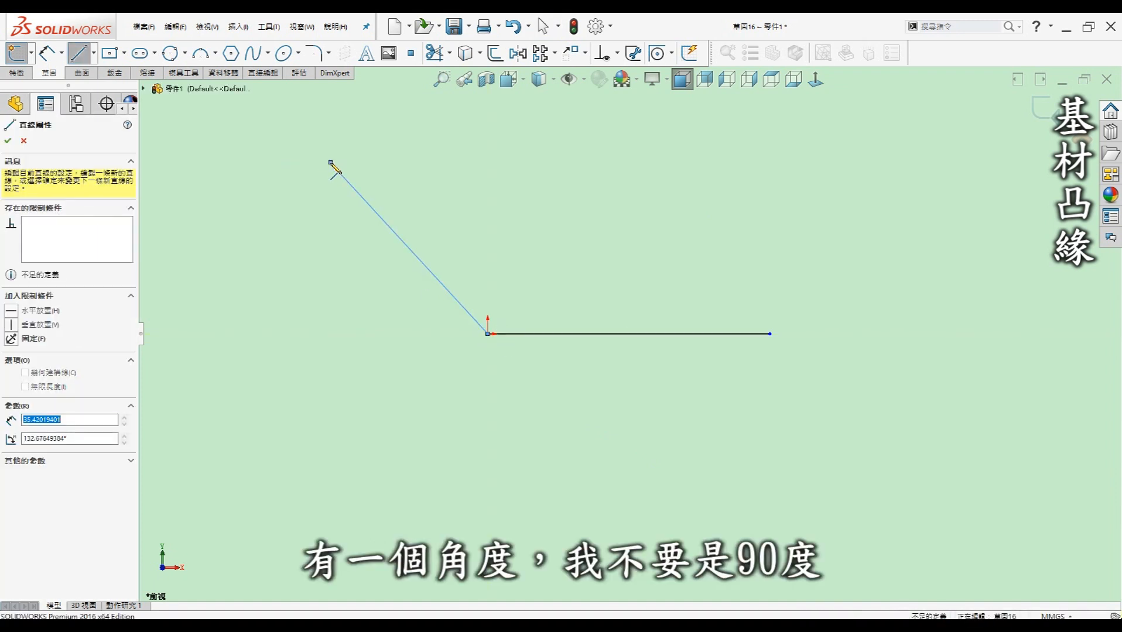
pyautogui.doubleClick(331, 165)
pyautogui.press('Escape')
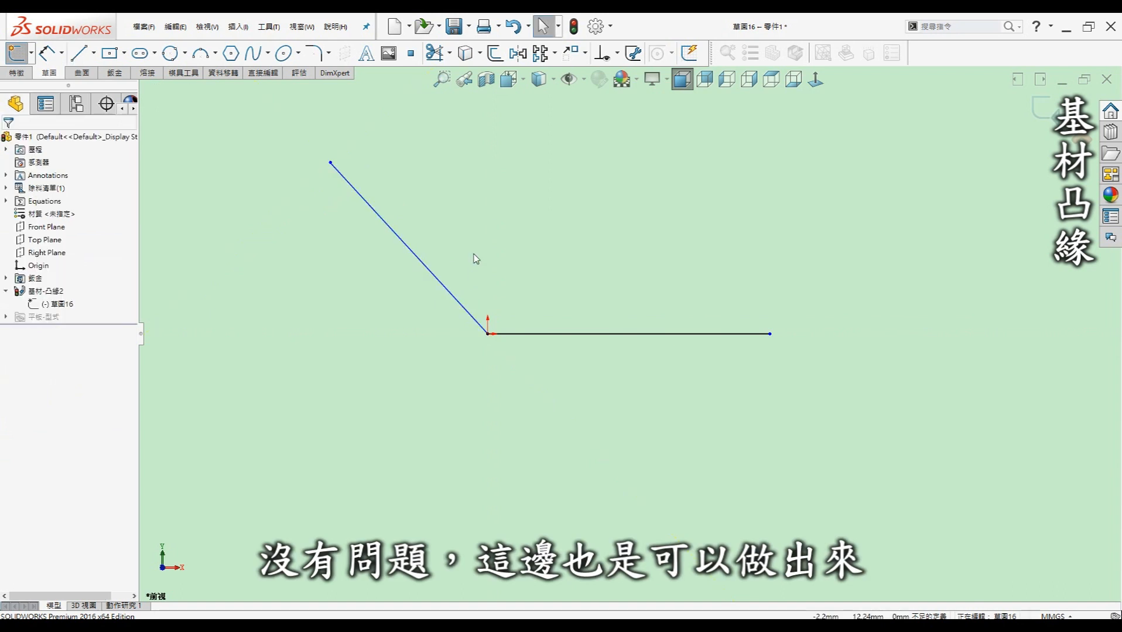
# Step: Dimension the angle between the slanted and horizontal lines to 120° and show the part in isometric view
pyautogui.click(459, 302)
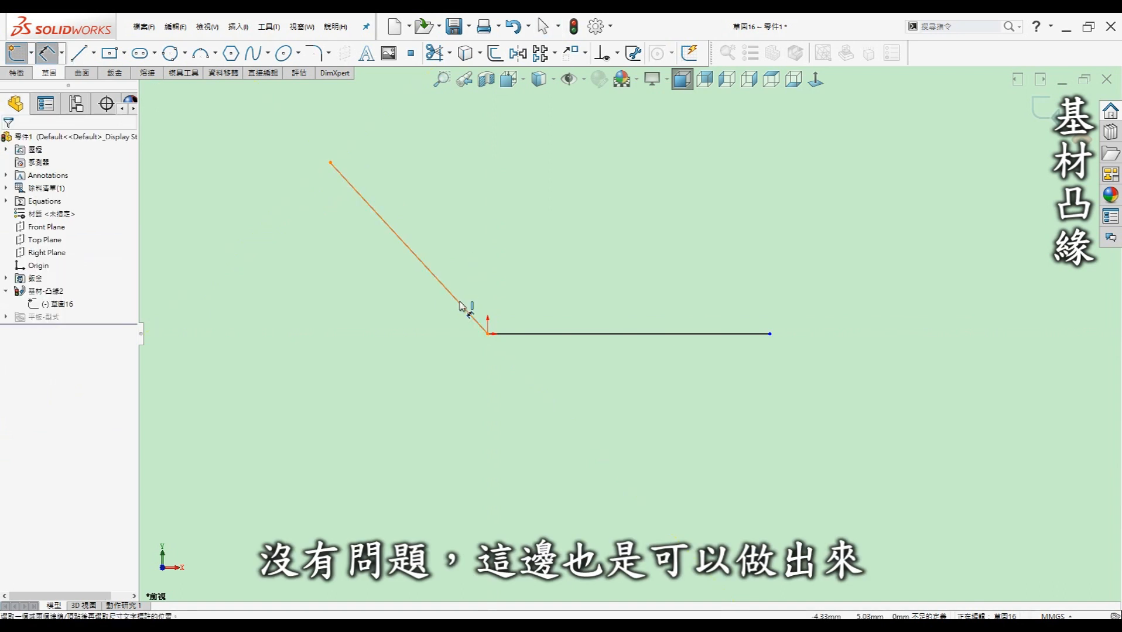
pyautogui.click(527, 334)
pyautogui.click(515, 300)
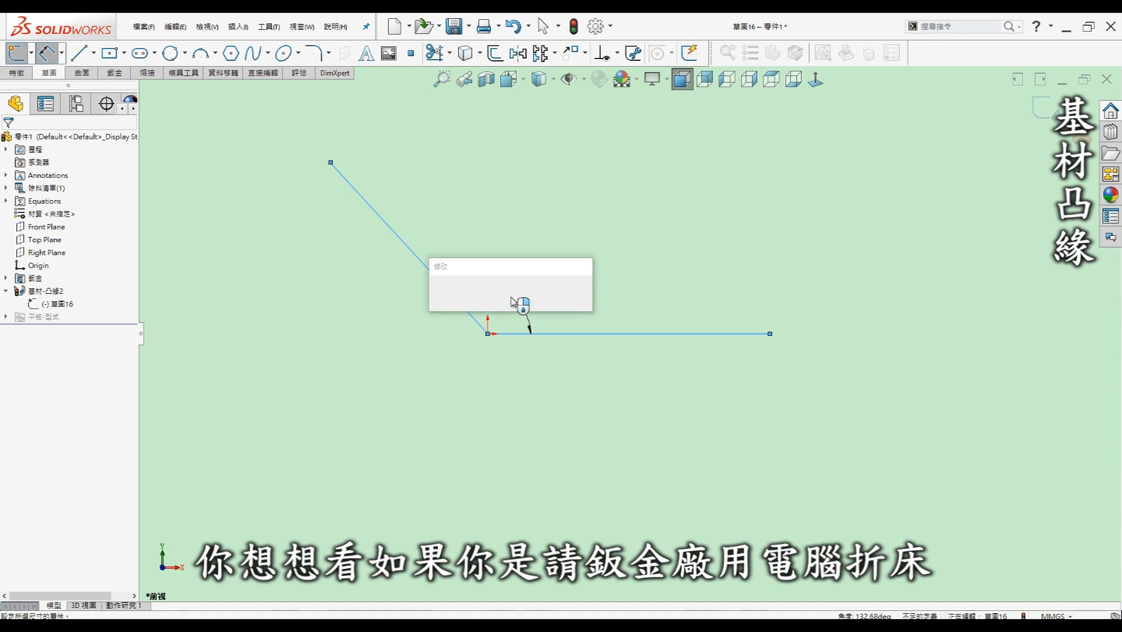
pyautogui.write('120')
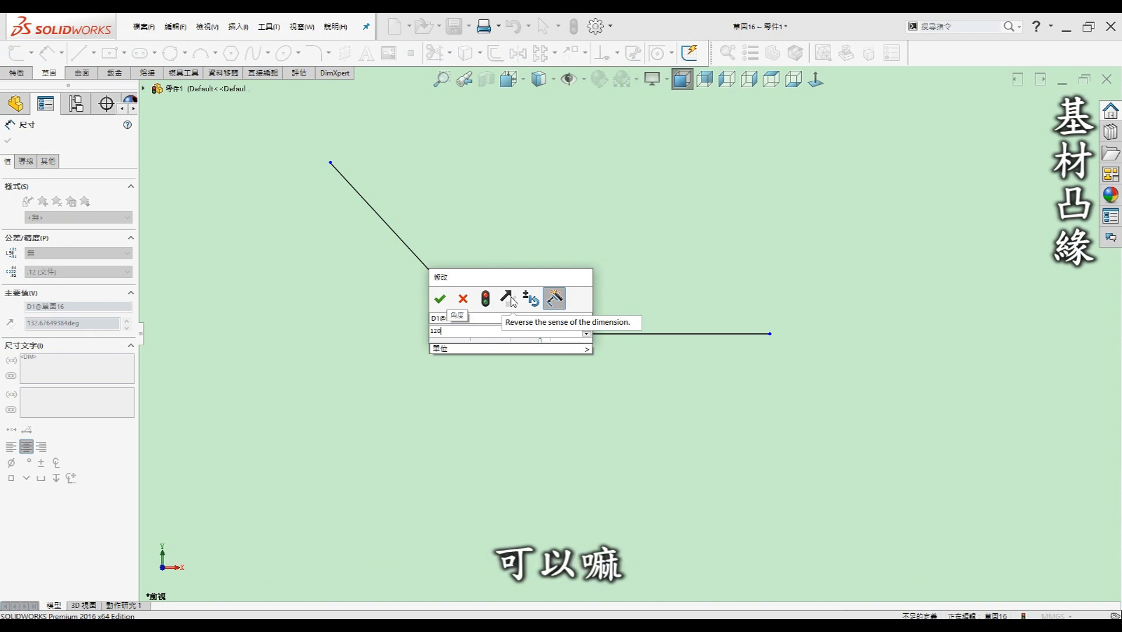
pyautogui.press('Escape')
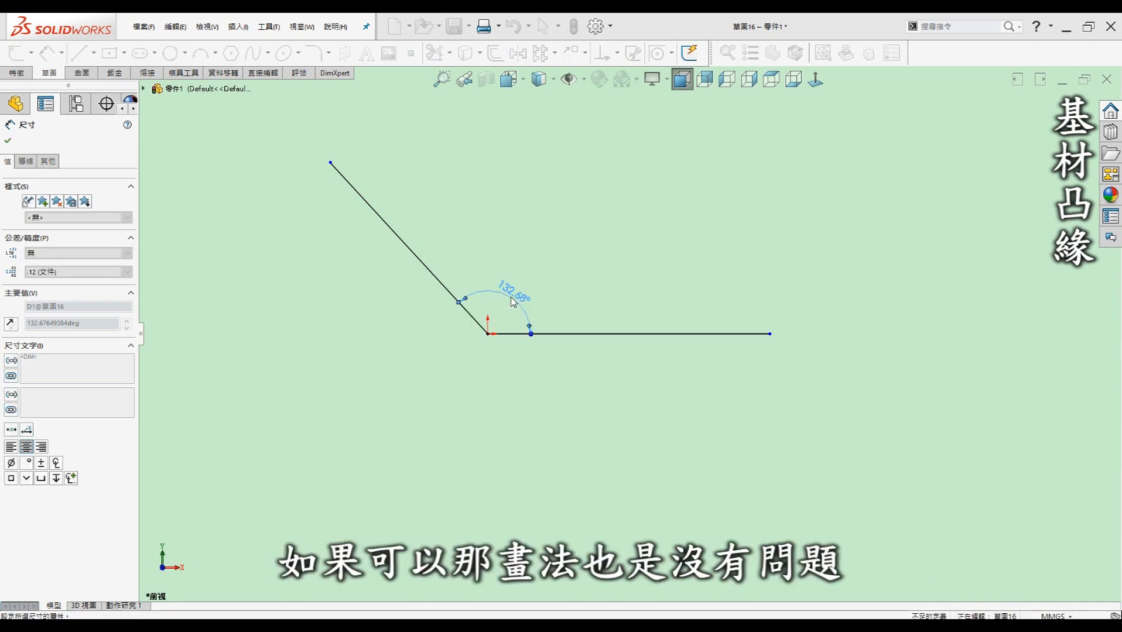
pyautogui.scroll(3, 754, 221)
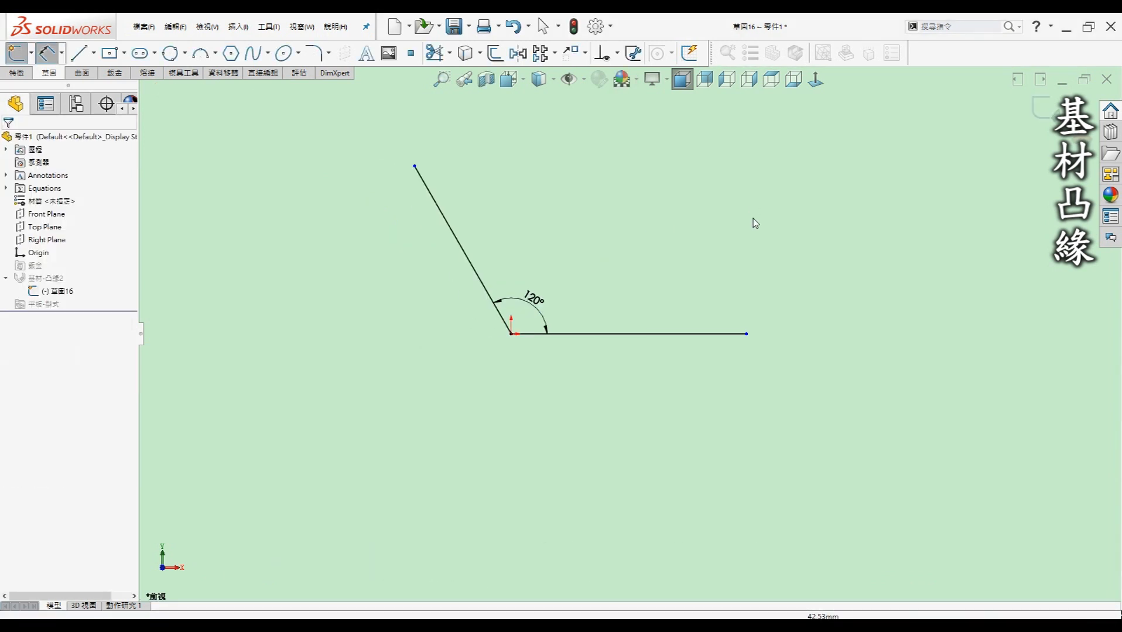
pyautogui.press('Escape')
pyautogui.moveTo(699, 210); pyautogui.dragTo(691, 216, button='middle')
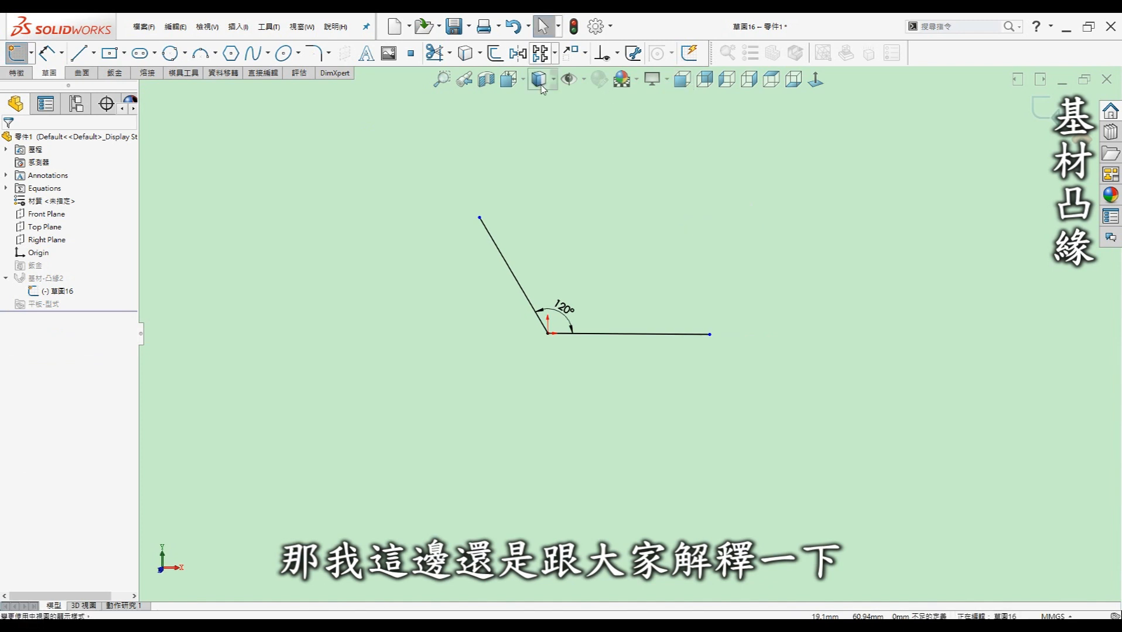
pyautogui.click(509, 79)
pyautogui.click(604, 126)
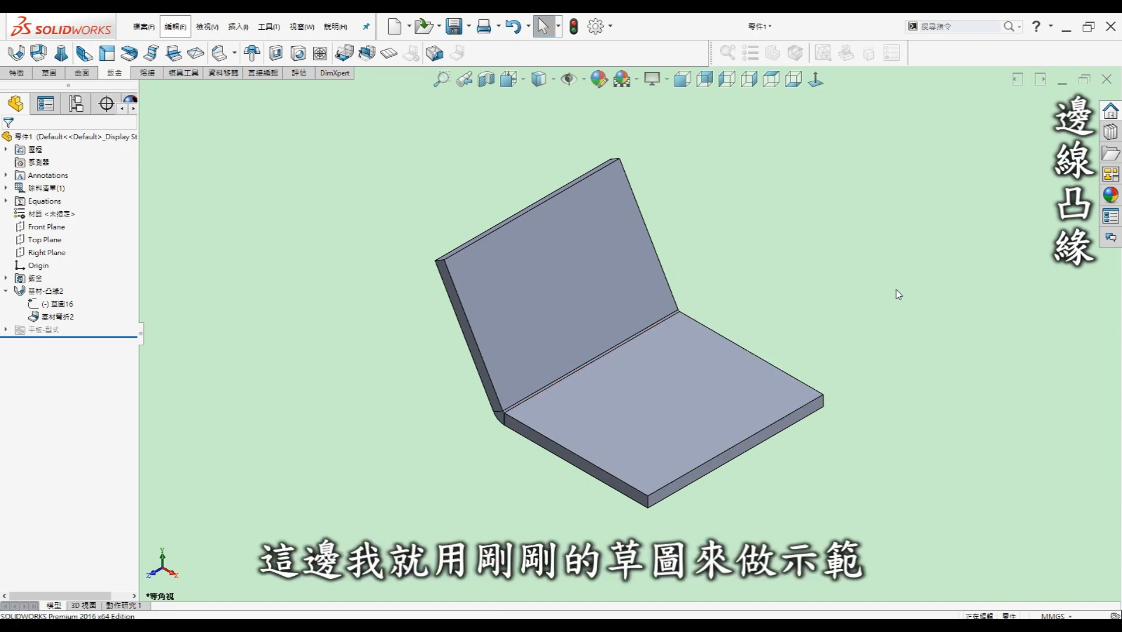
# Step: Begin an Edge Flange on the horizontal leg's lower front side edge, extending upward
pyautogui.click(91, 61)
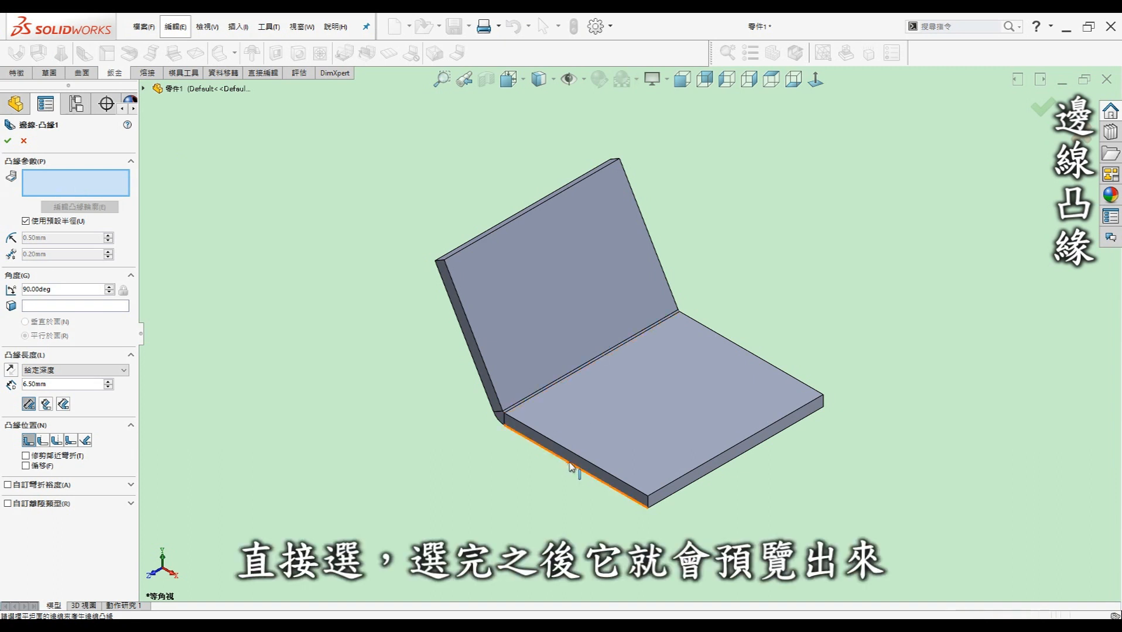
pyautogui.click(571, 467)
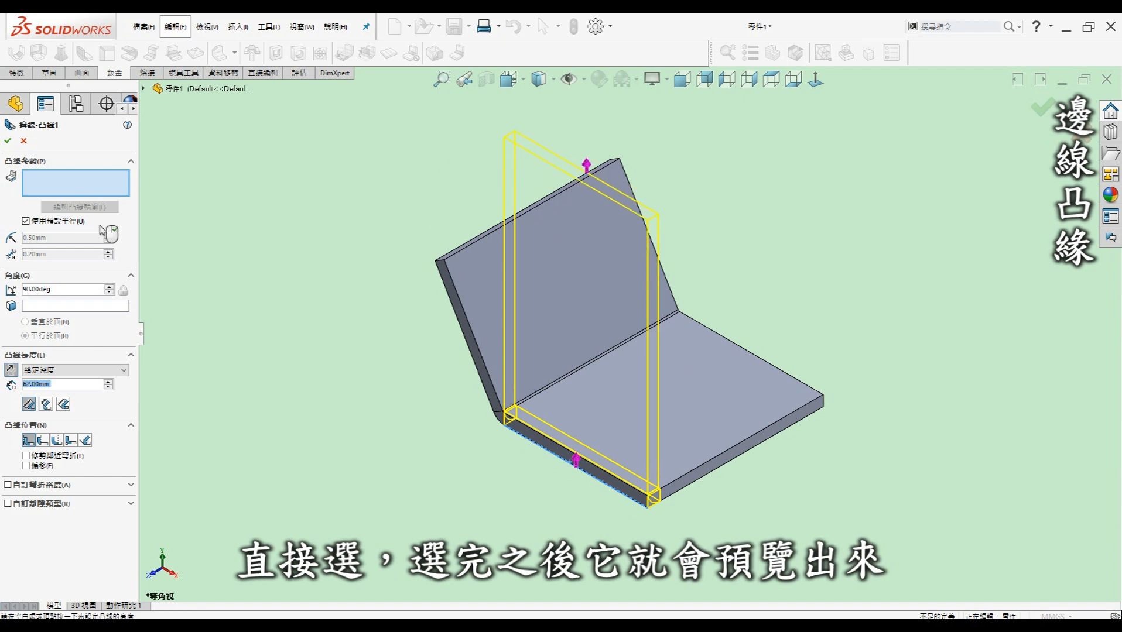
pyautogui.click(37, 386)
pyautogui.click(662, 502)
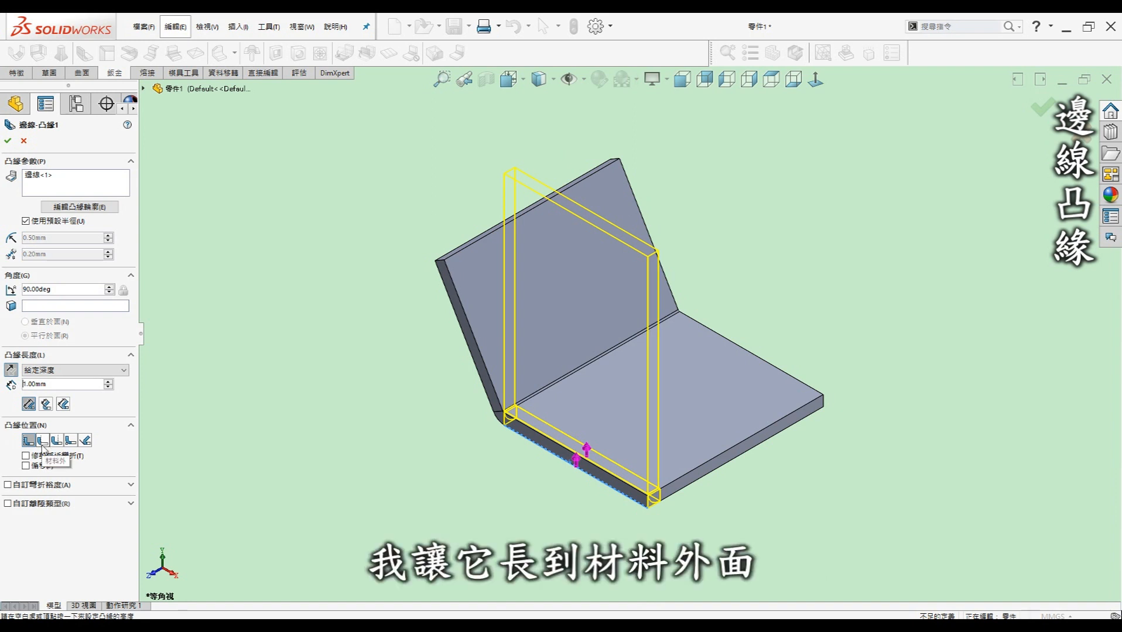
# Step: Set the edge flange position to Material Outside and add a 5 mm offset
pyautogui.click(43, 440)
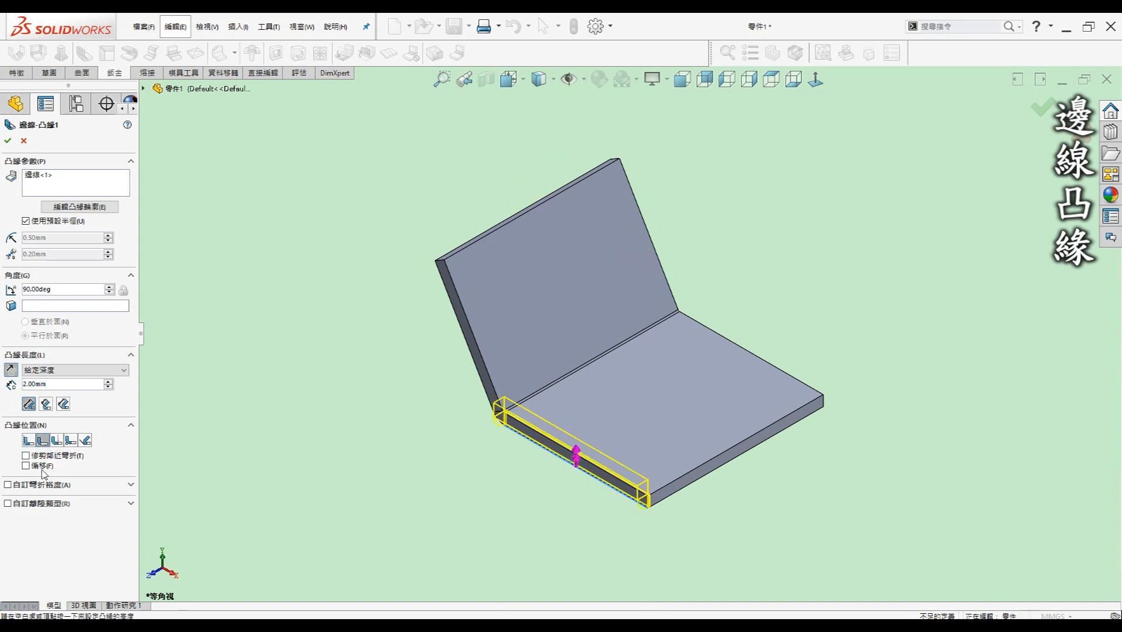
pyautogui.click(34, 466)
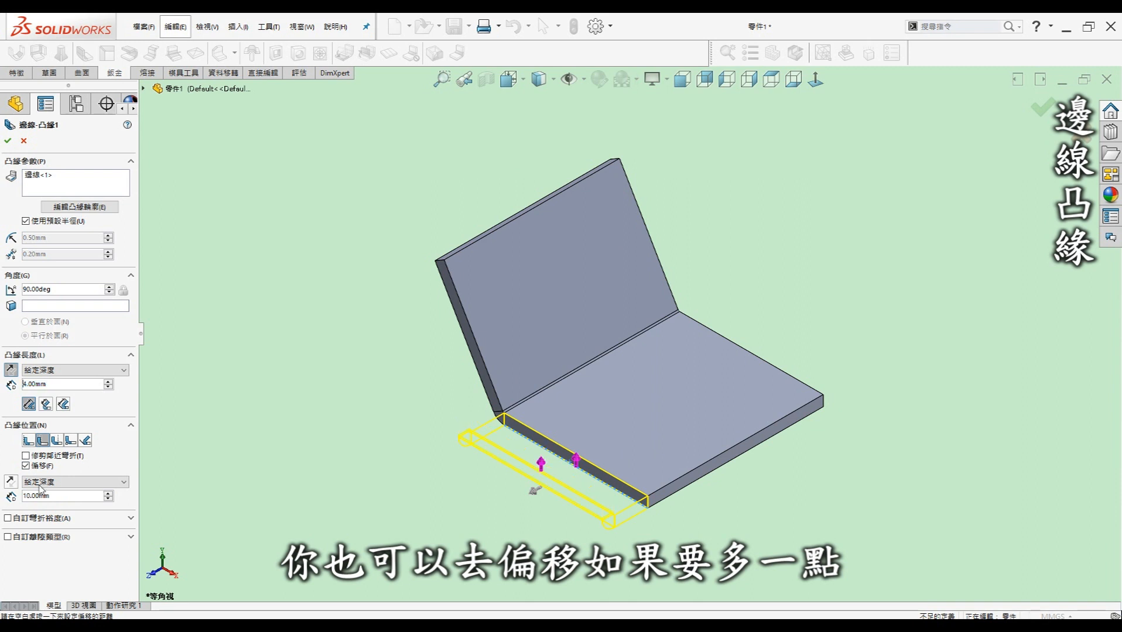
pyautogui.click(36, 496)
pyautogui.write('5')
pyautogui.press('Return')
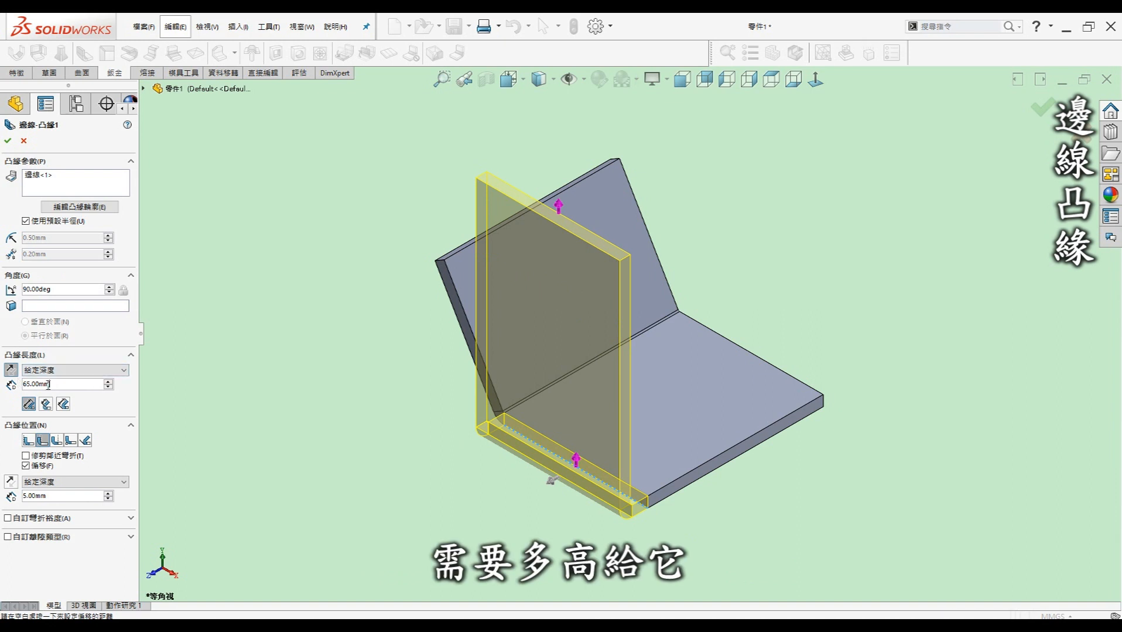
# Step: Set the edge flange length to 50 mm and finish the flange
pyautogui.write('50')
pyautogui.press('Return')
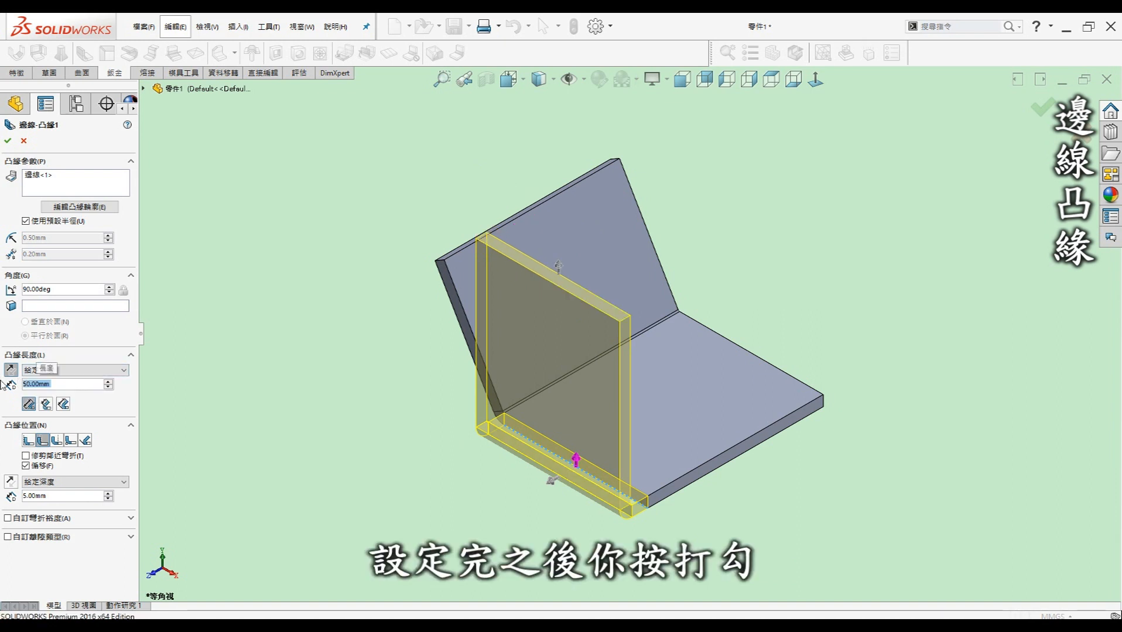
pyautogui.click(12, 141)
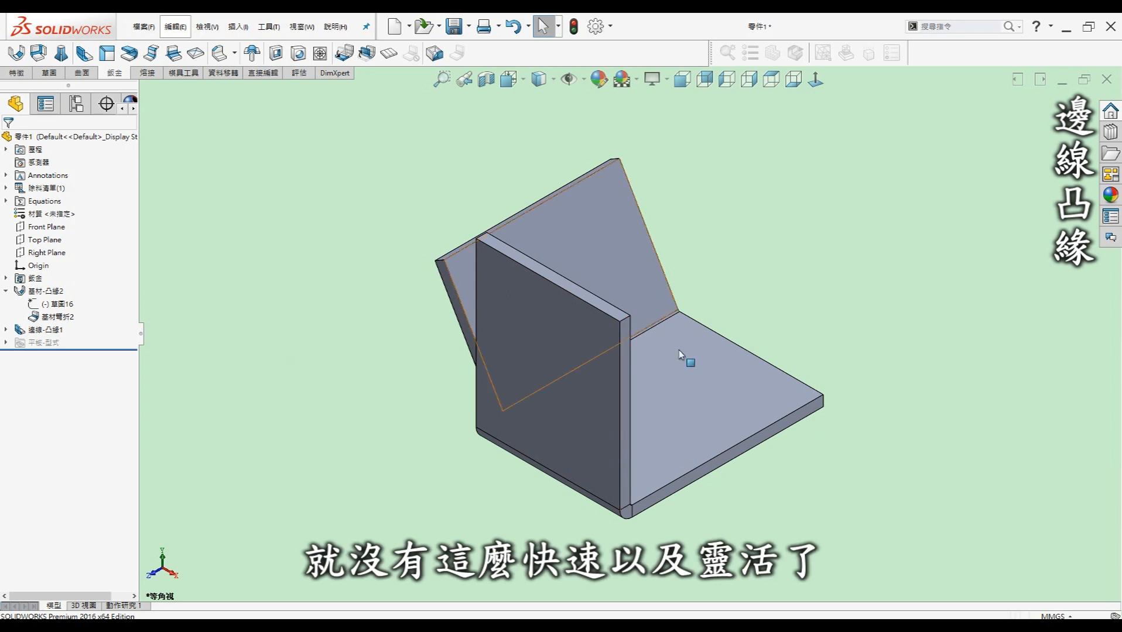
# Step: Edit the edge flange and add the horizontal leg's opposite side edge and its free end edge
pyautogui.rightClick(54, 330)
pyautogui.click(63, 302)
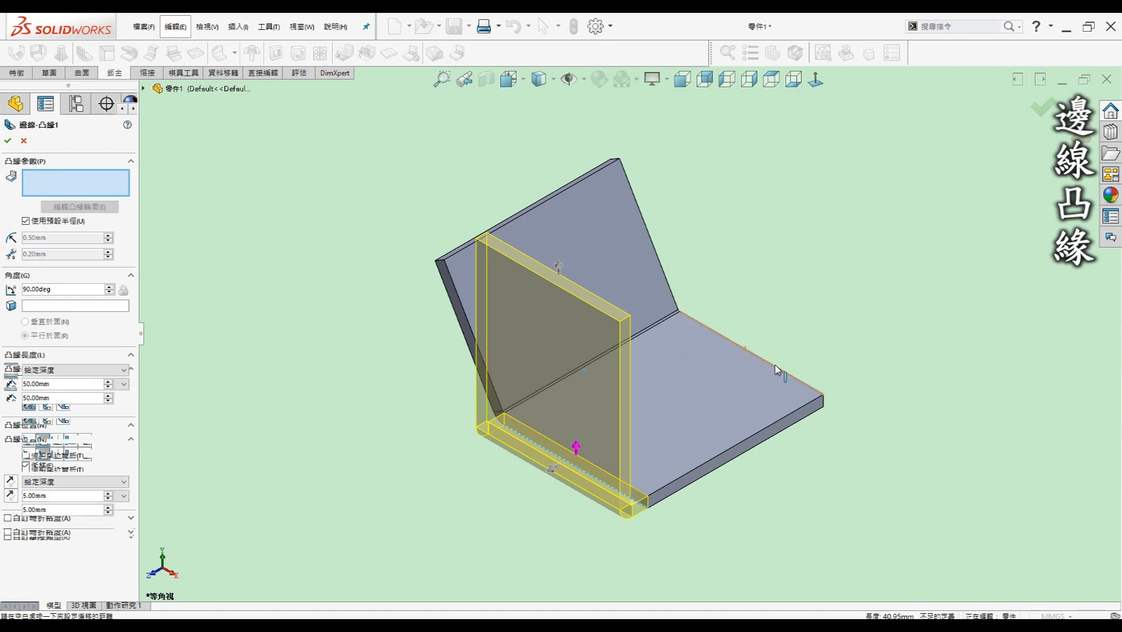
pyautogui.click(780, 396)
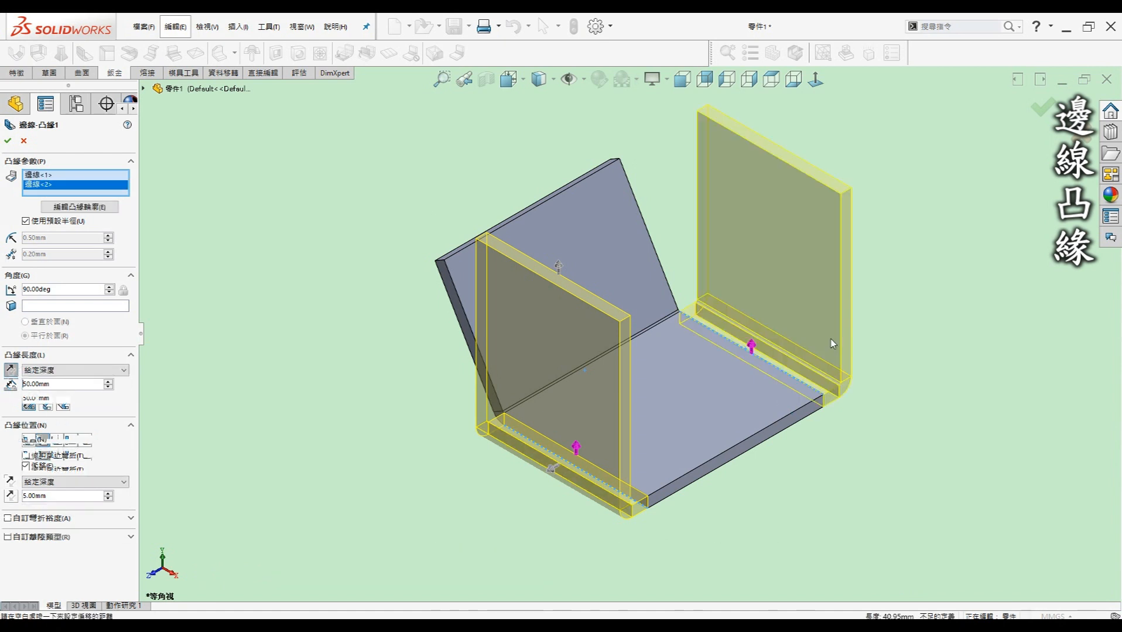
pyautogui.click(736, 451)
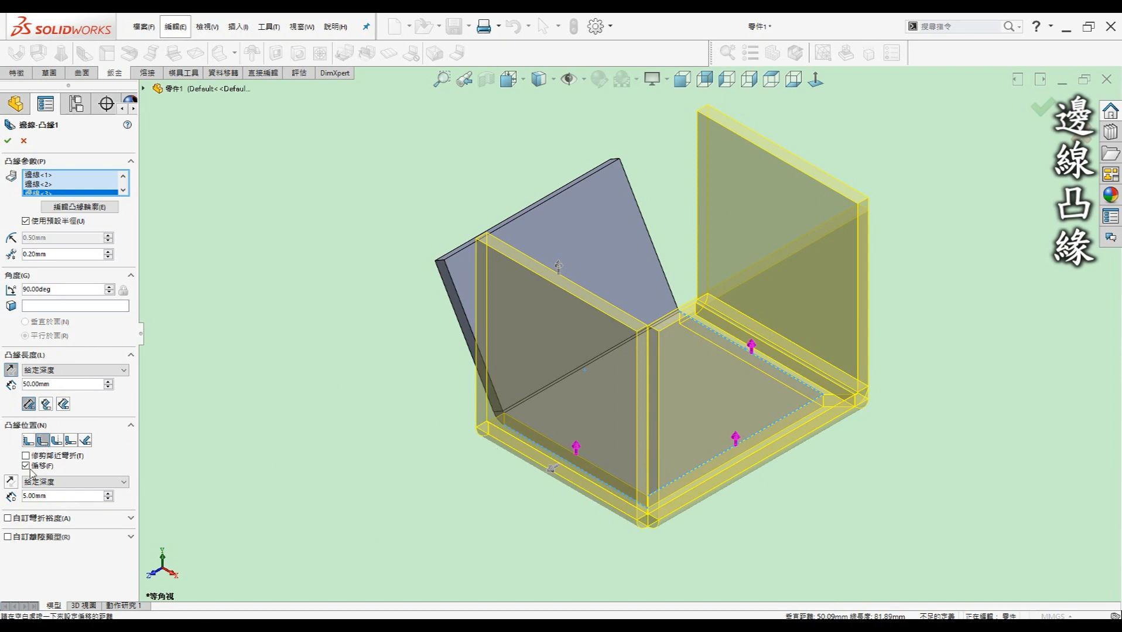
# Step: Set the offset distance of the three edge flanges to 1 mm and apply the change
pyautogui.doubleClick(48, 496)
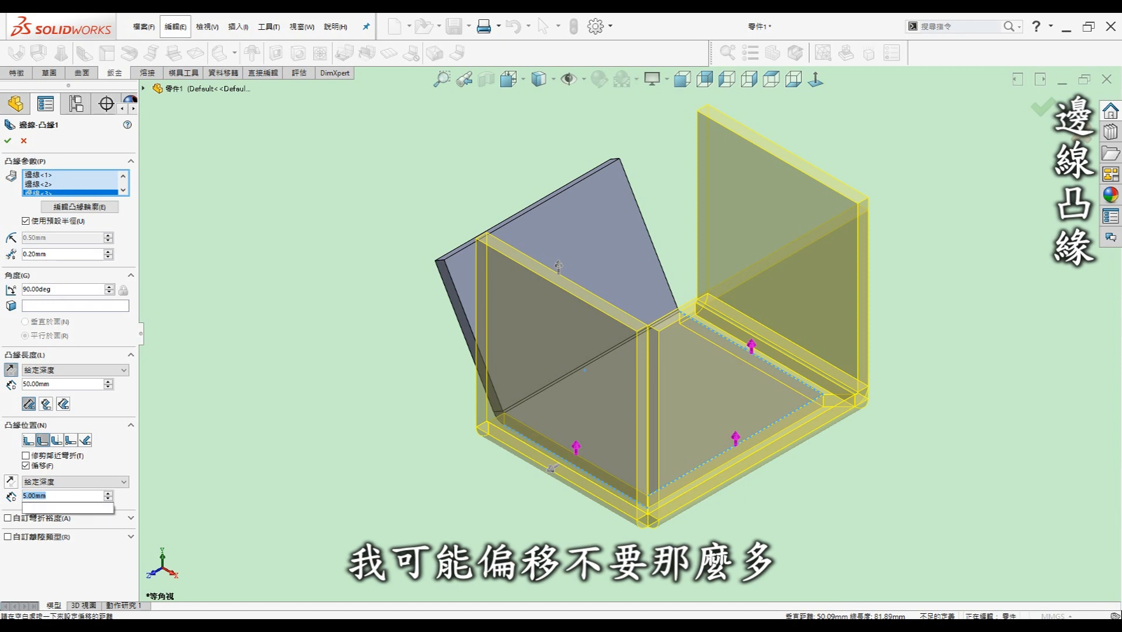
pyautogui.write('1')
pyautogui.press('Return')
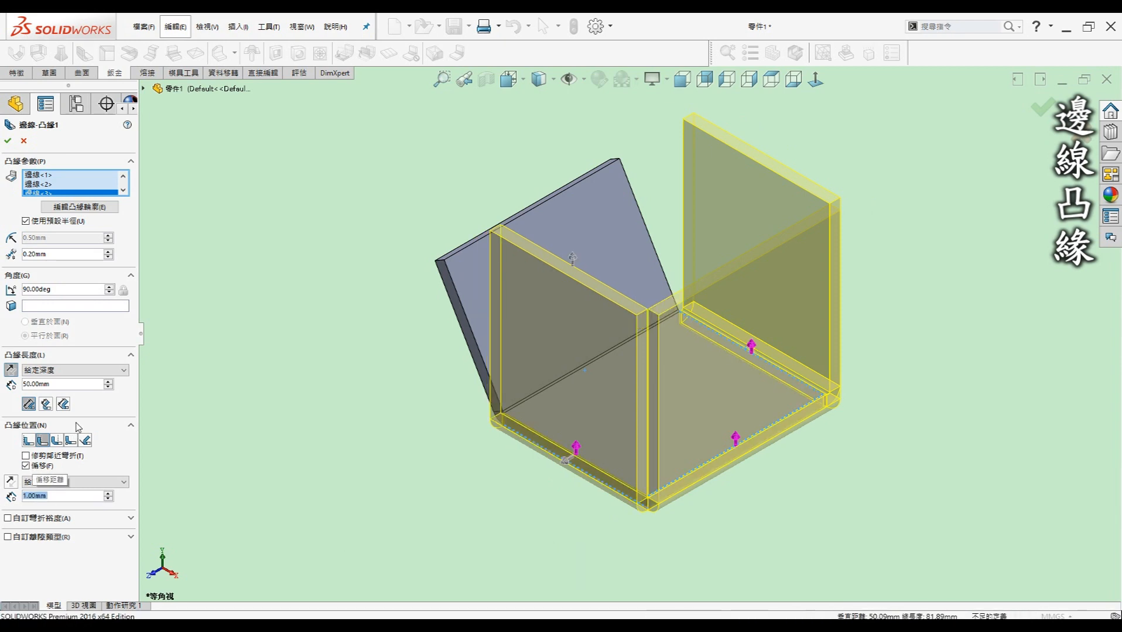
pyautogui.click(7, 142)
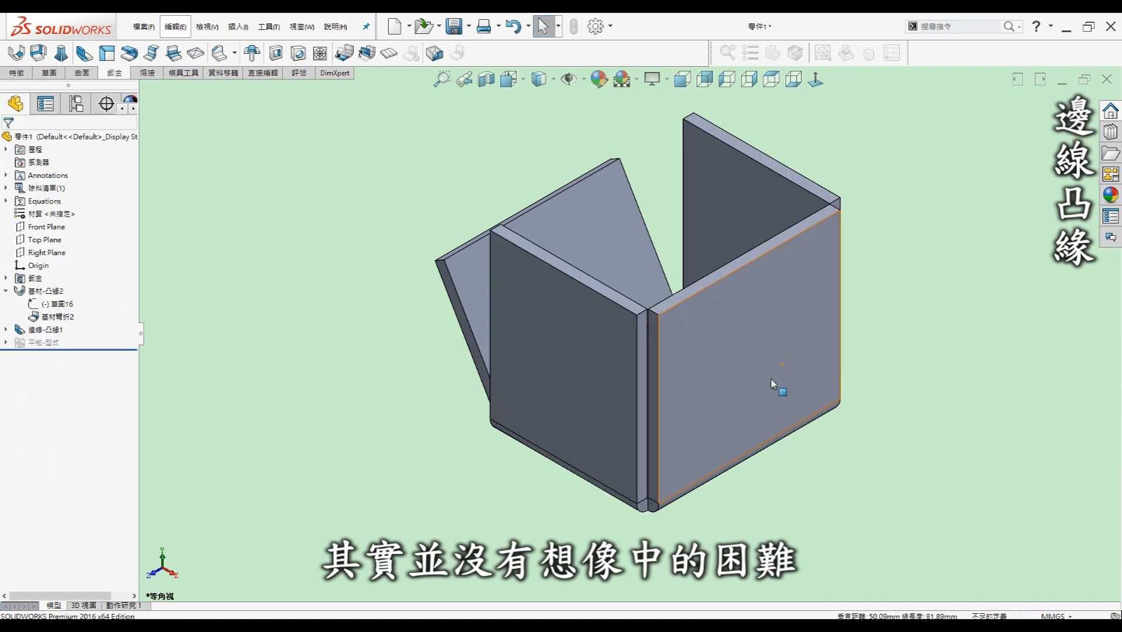
# Step: Reopen the three-sided edge flange for editing and try flange angles of 20° and 60°
pyautogui.moveTo(853, 342); pyautogui.dragTo(772, 352, button='middle')
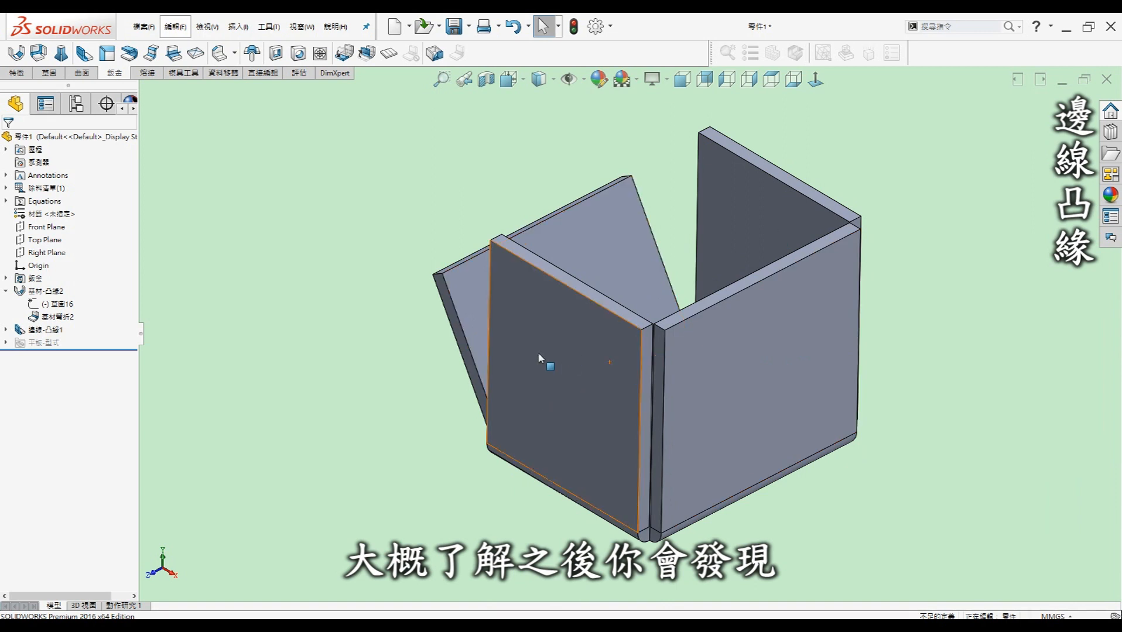
pyautogui.click(47, 331)
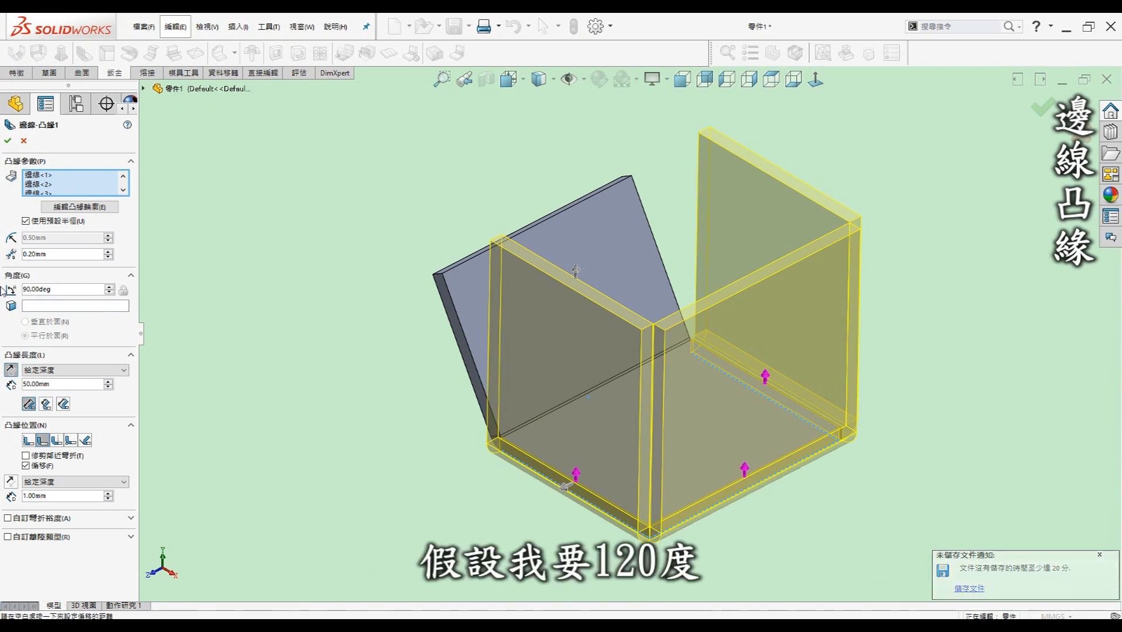
pyautogui.moveTo(65, 289); pyautogui.dragTo(23, 291)
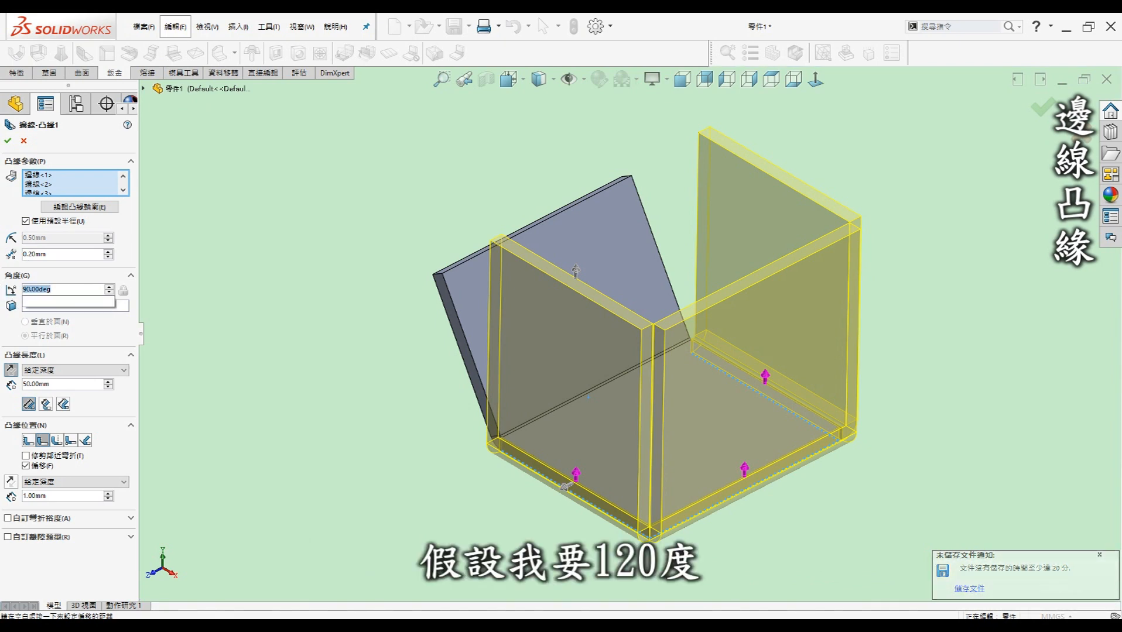
pyautogui.write('120')
pyautogui.click(59, 303)
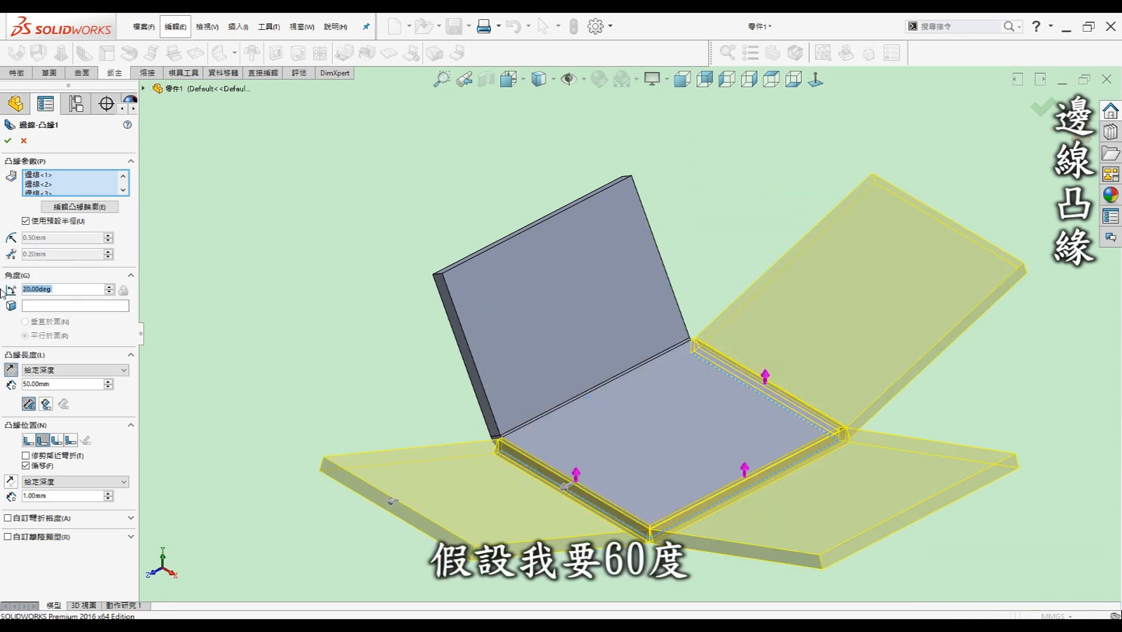
pyautogui.write('60')
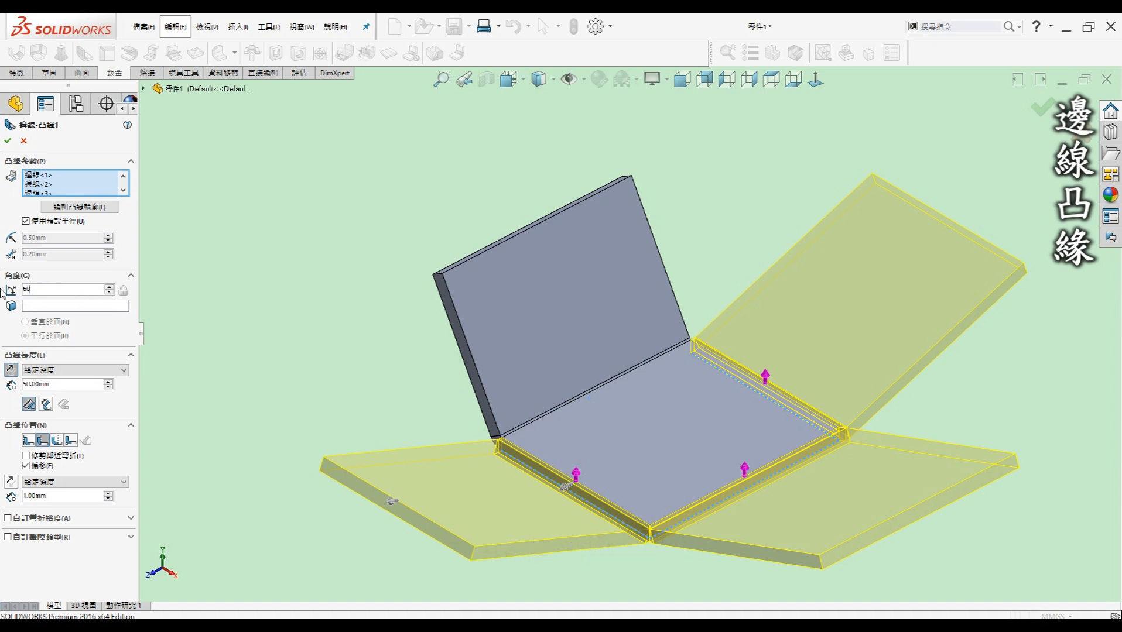
pyautogui.press('Return')
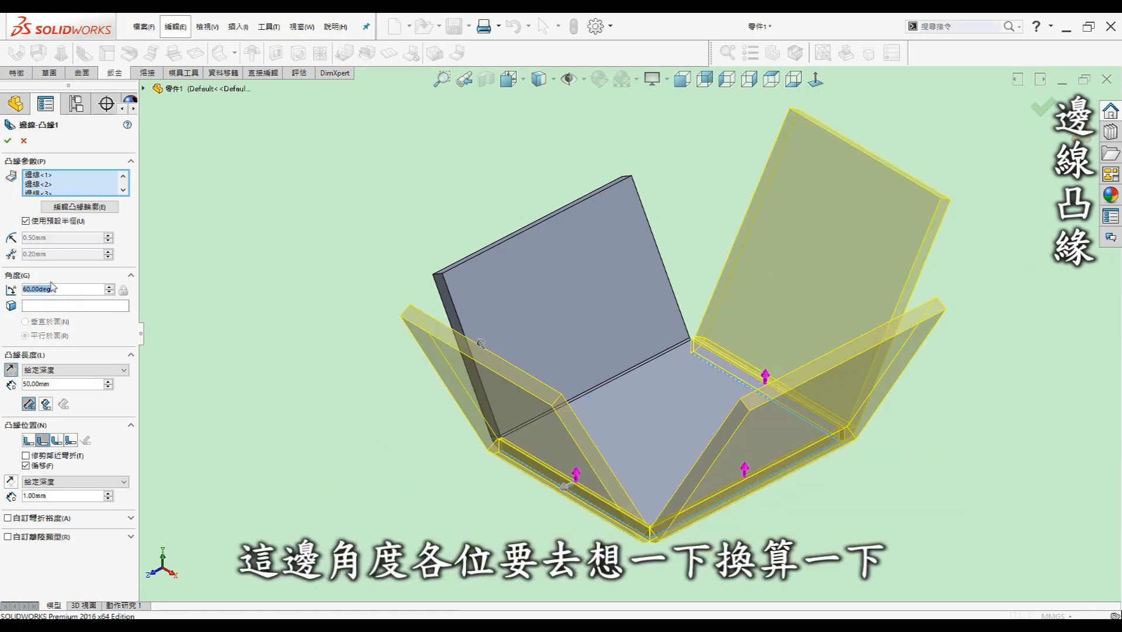
# Step: Set the flange angle of the three edge flanges to 80°
pyautogui.click(60, 289)
pyautogui.click(48, 288)
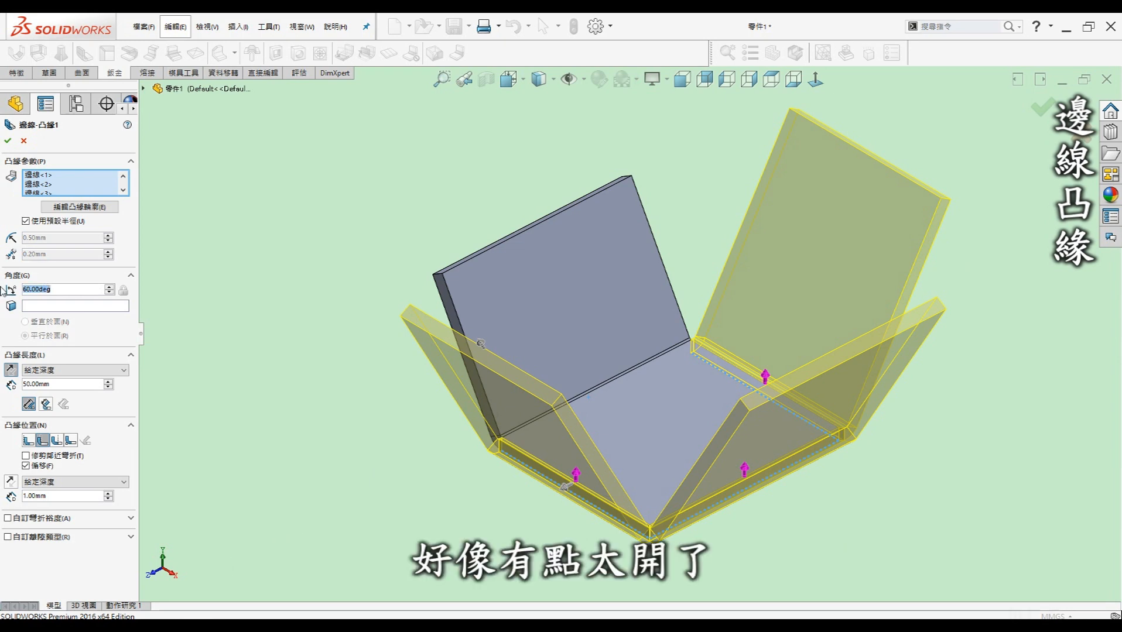
pyautogui.write('80')
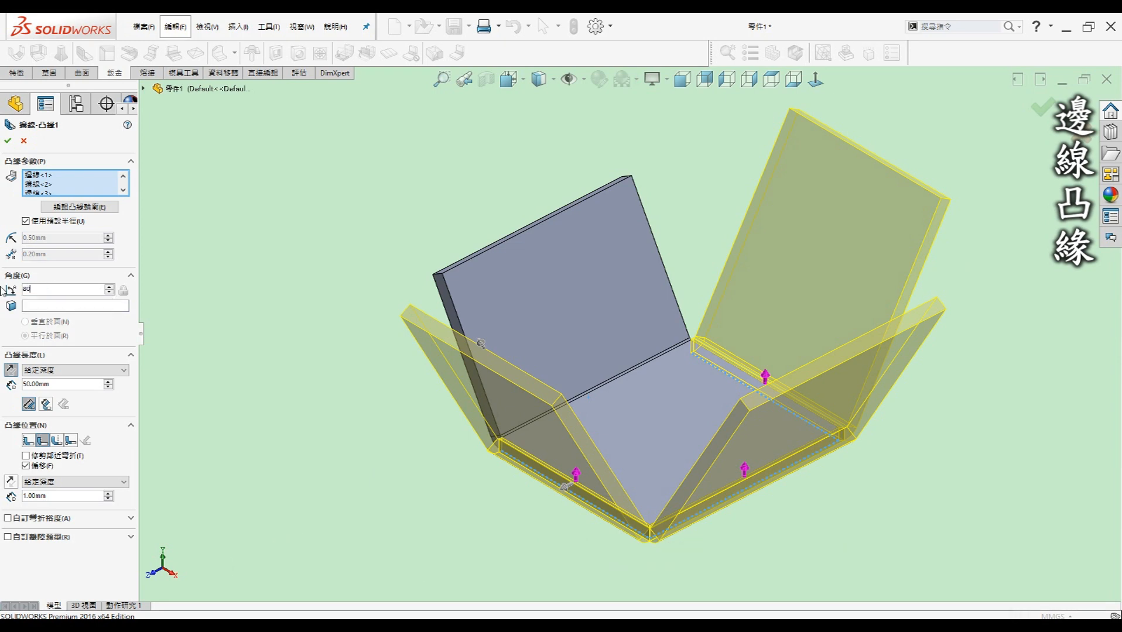
pyautogui.press('Return')
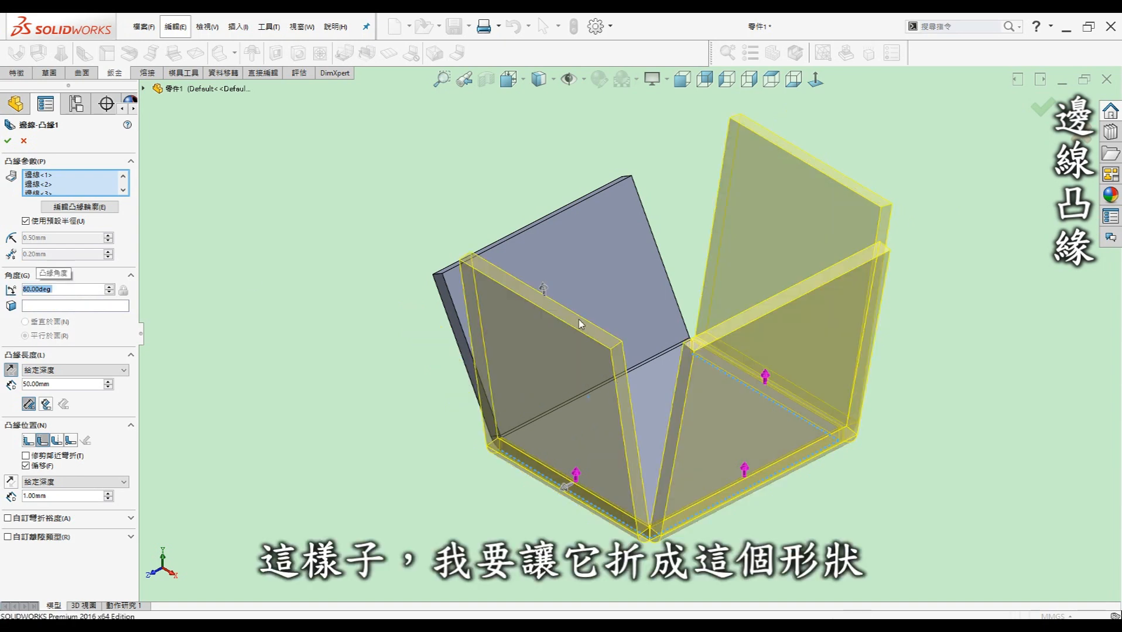
# Step: Accept the edited three-sided edge flange
pyautogui.moveTo(841, 368); pyautogui.dragTo(791, 393, button='middle')
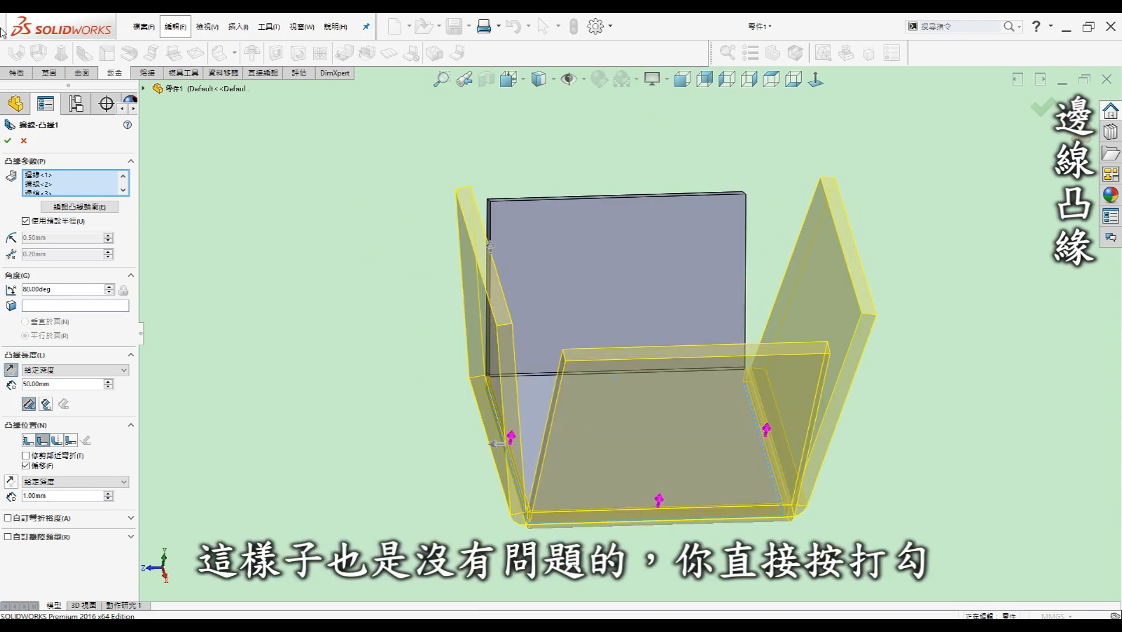
pyautogui.click(7, 141)
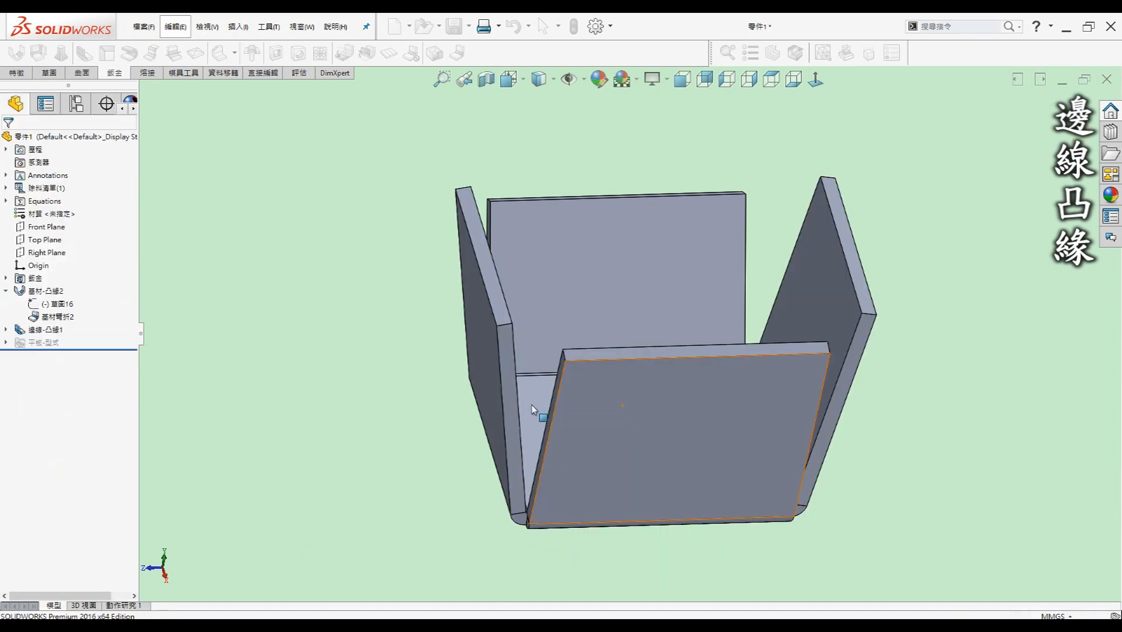
pyautogui.moveTo(557, 352); pyautogui.dragTo(626, 364, button='middle')
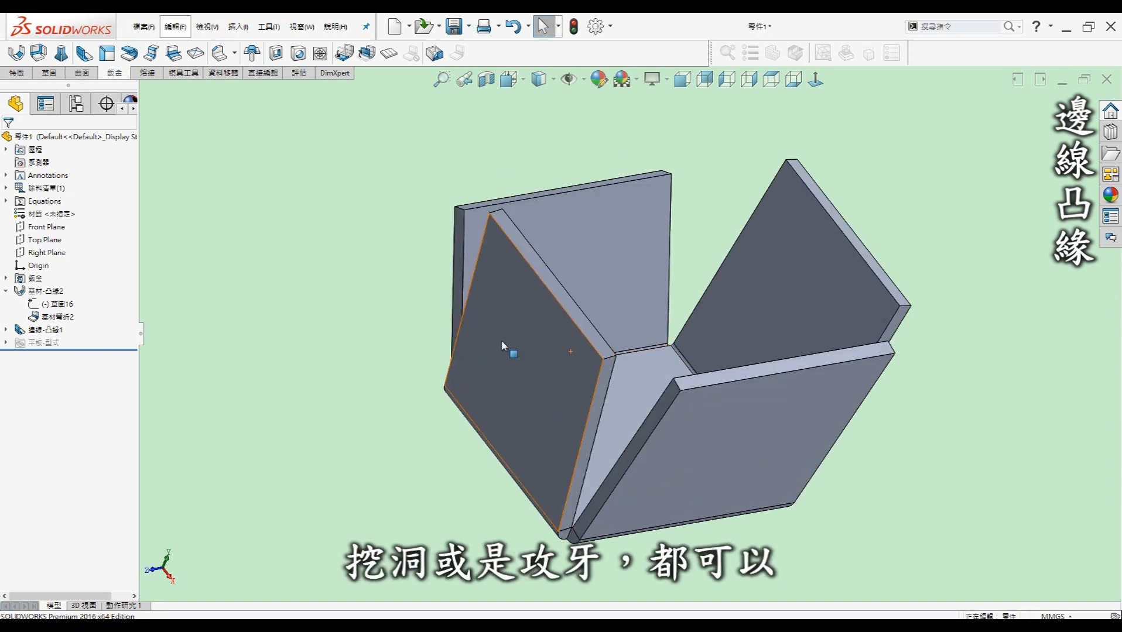
# Step: Flatten the whole part to check its flat pattern, and return it to the folded state
pyautogui.click(388, 54)
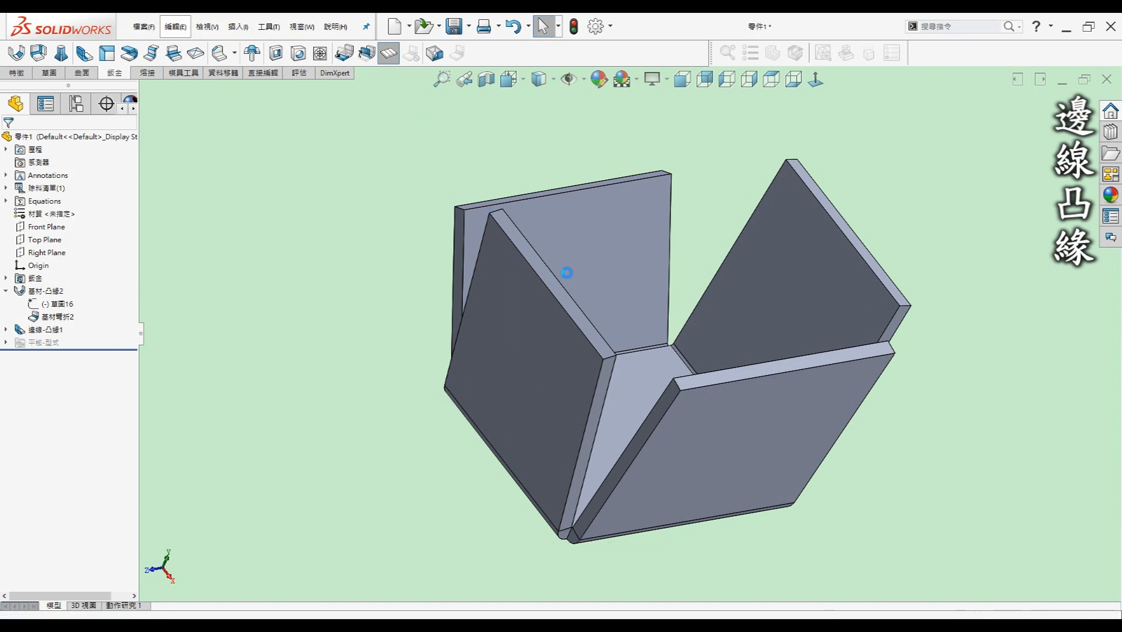
pyautogui.click(389, 54)
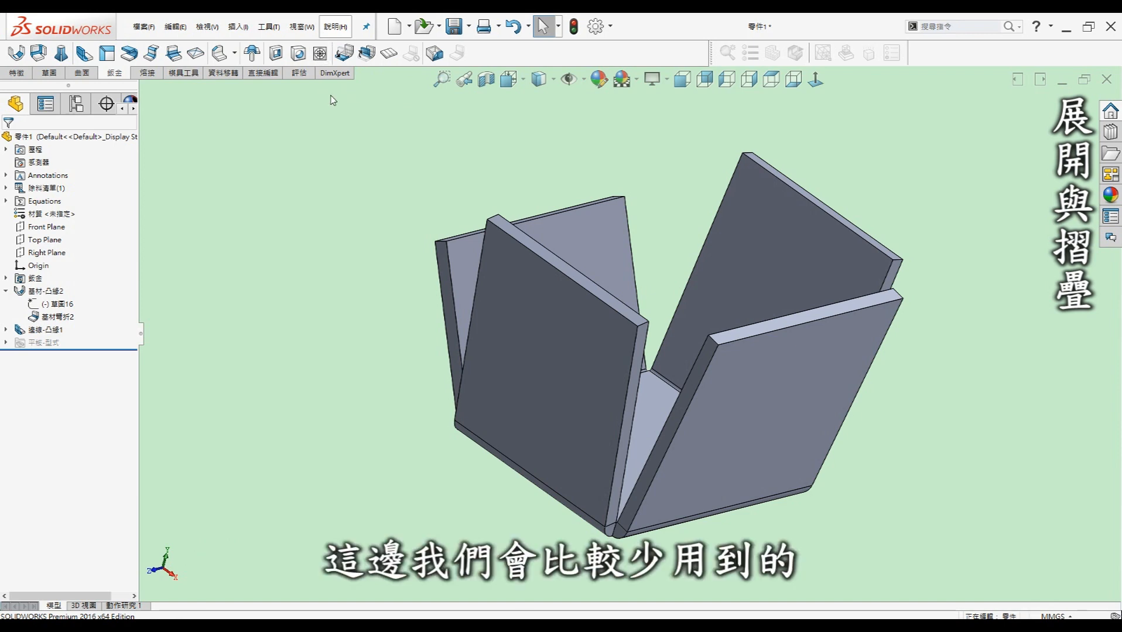
# Step: Unfold only the edge flange bend 邊線彎折1, using the inner face of the base as the fixed face
pyautogui.moveTo(431, 310); pyautogui.dragTo(463, 329, button='middle')
pyautogui.scroll(4, 463, 330)
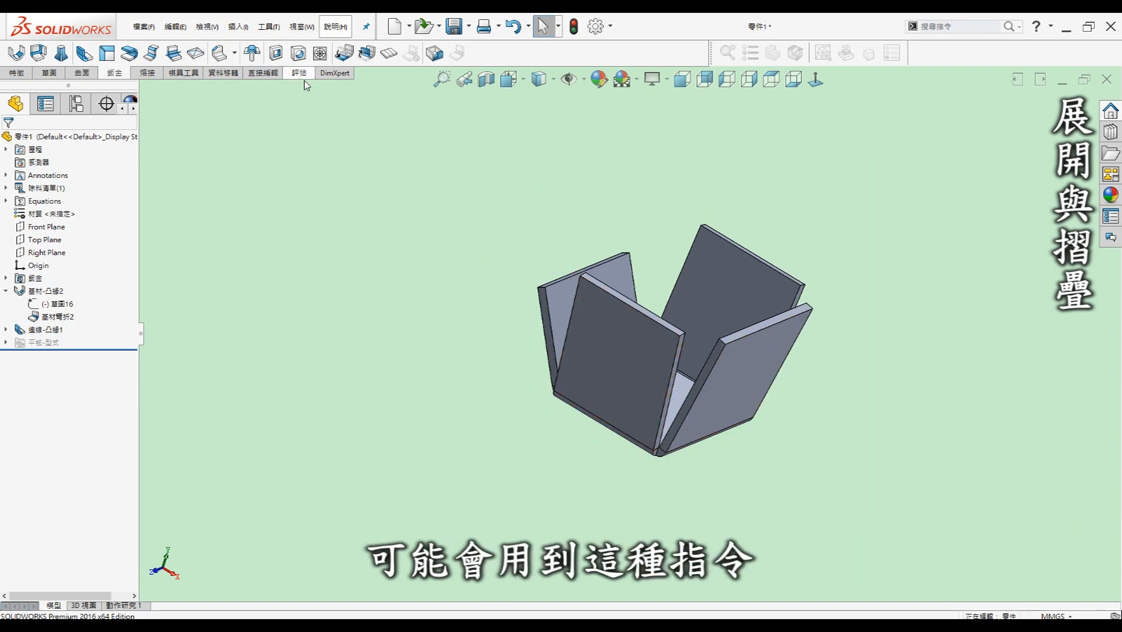
pyautogui.scroll(-3, 732, 326)
pyautogui.moveTo(732, 323); pyautogui.dragTo(591, 294, button='middle')
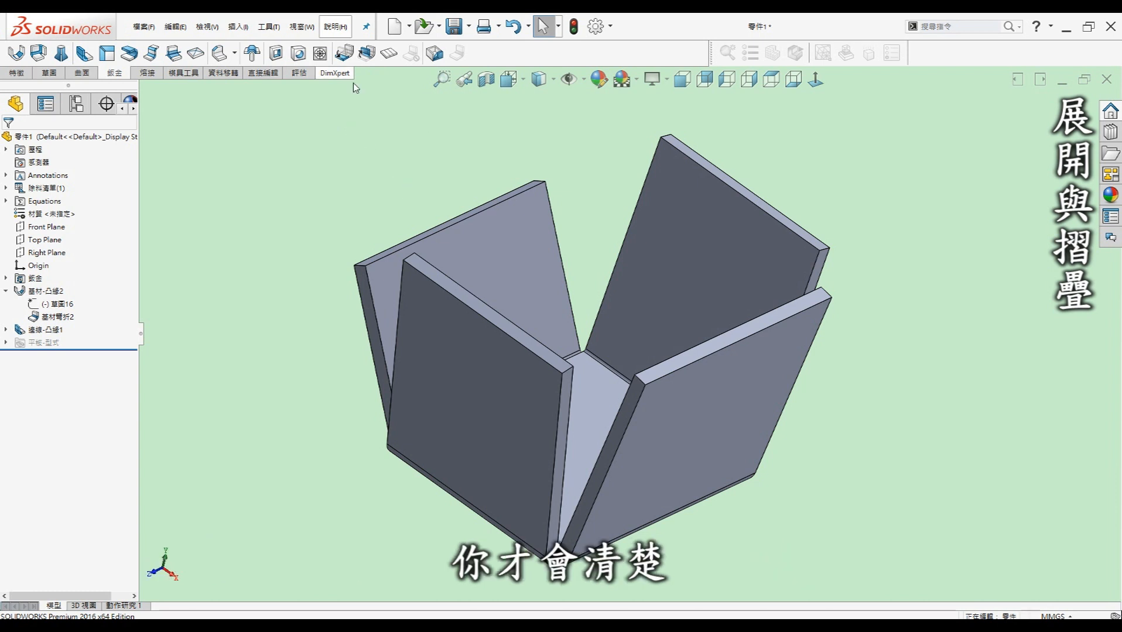
pyautogui.click(344, 53)
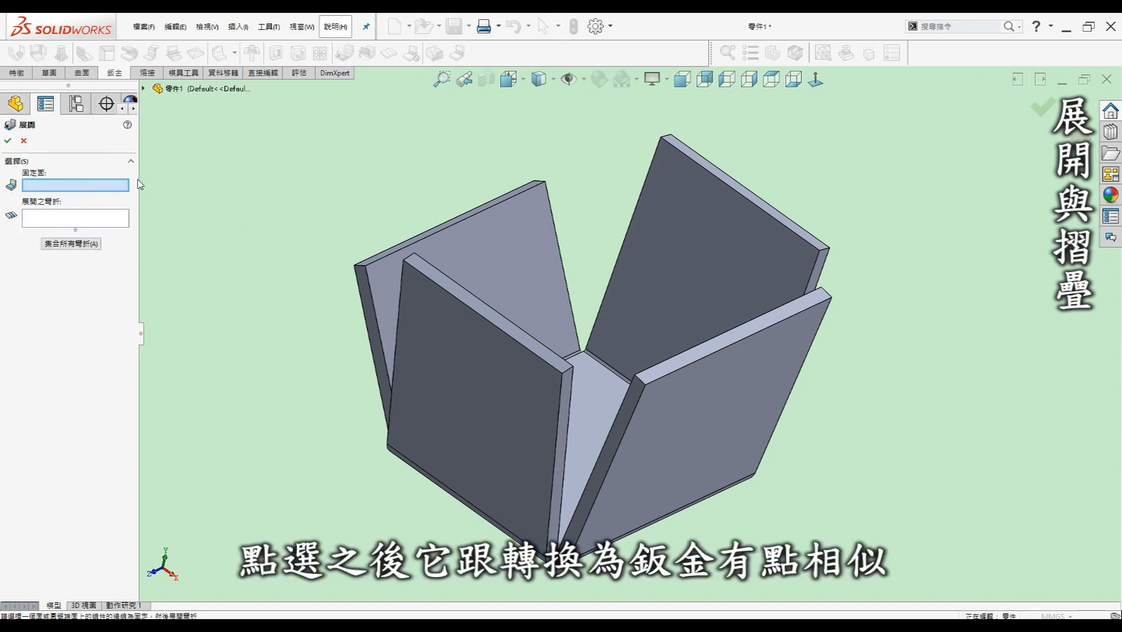
pyautogui.click(590, 389)
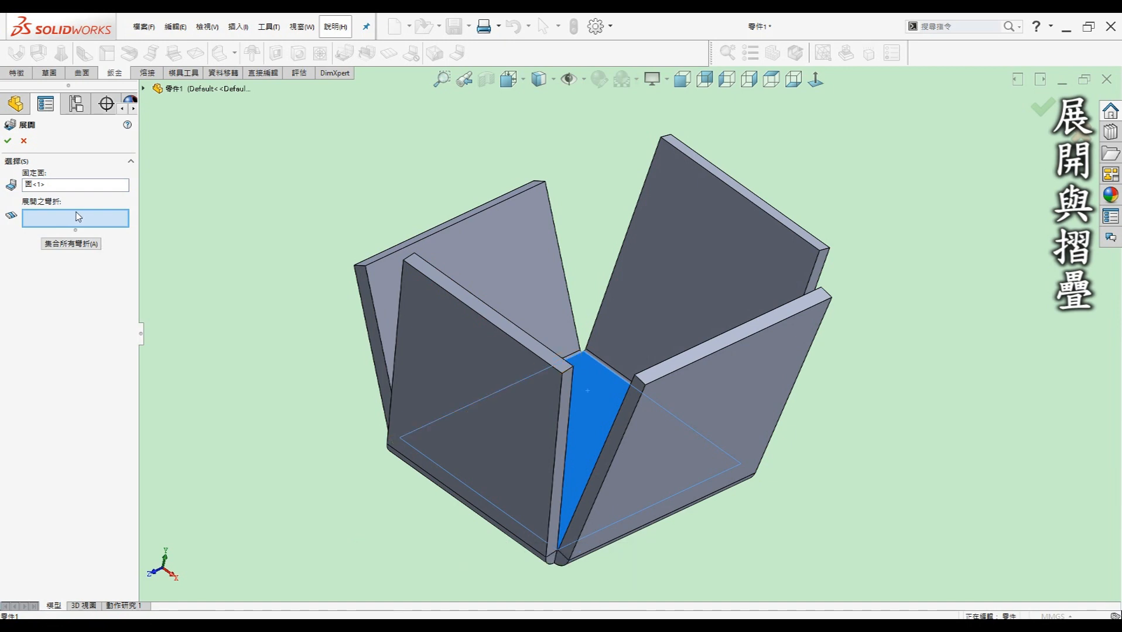
pyautogui.click(434, 417)
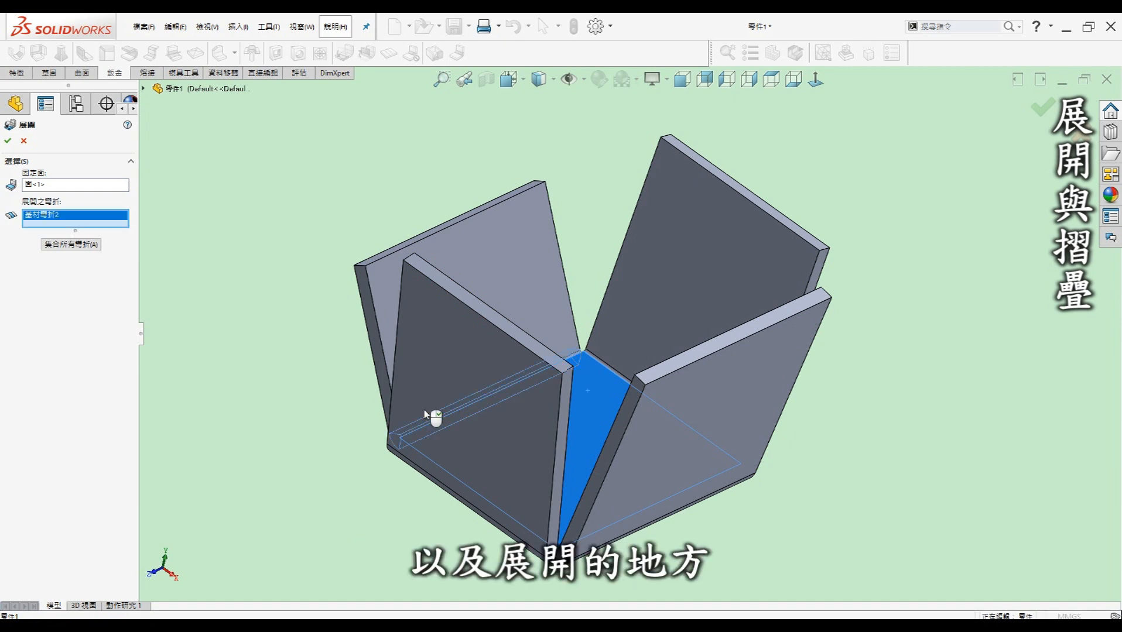
pyautogui.click(581, 375)
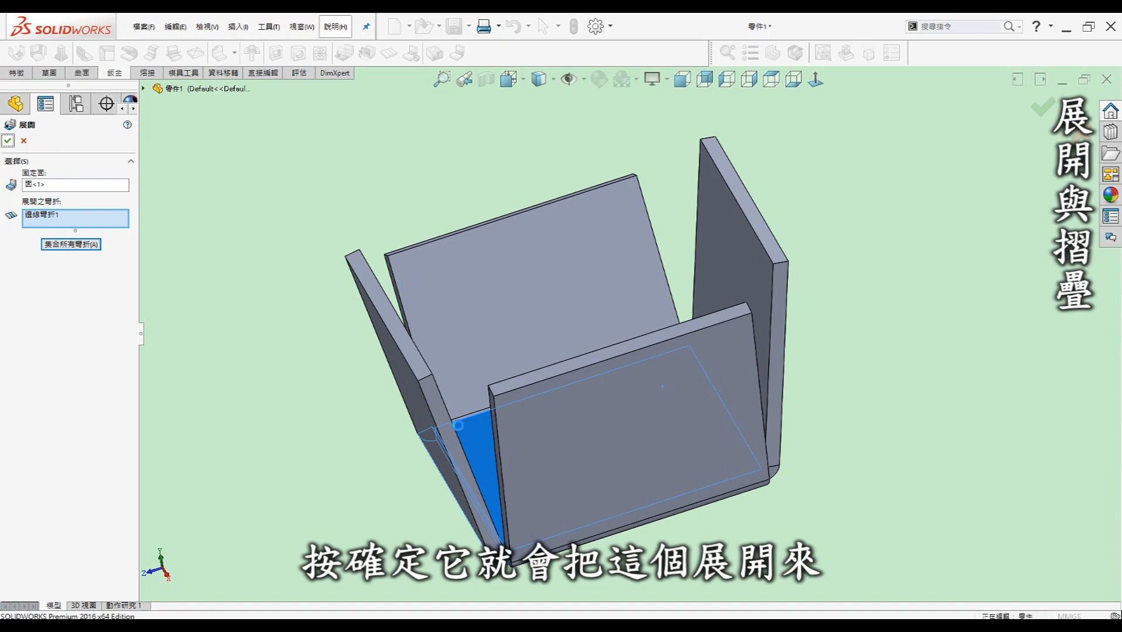
pyautogui.press('Return')
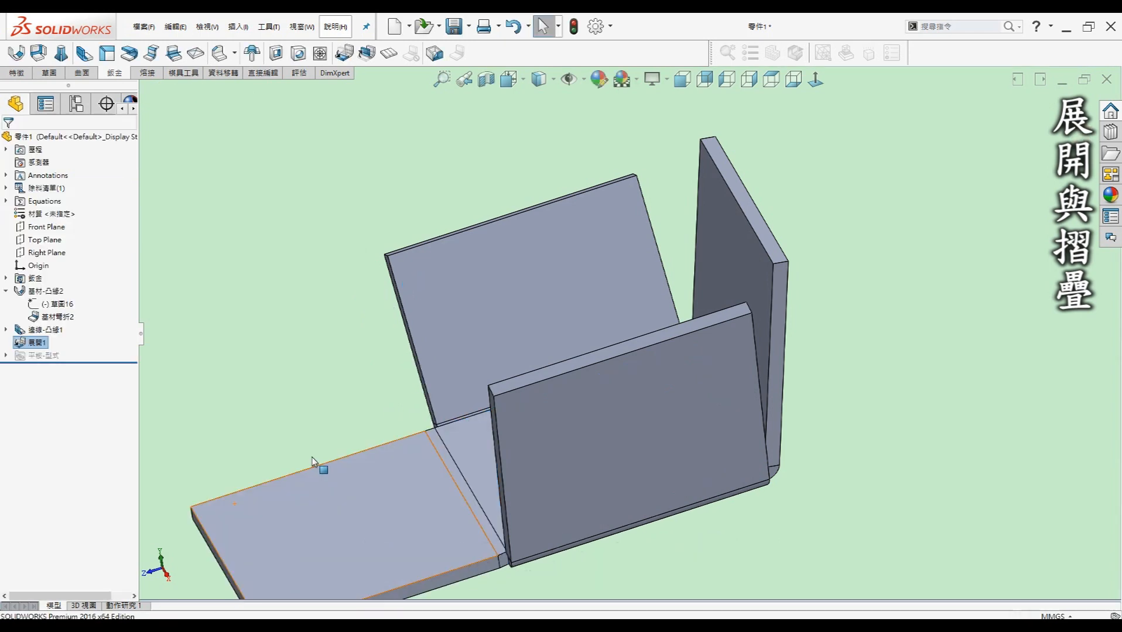
# Step: Sketch a center rectangle about 17 by 35 mm on the unfolded flange's top face, straddling the bend into the base
pyautogui.moveTo(361, 435); pyautogui.dragTo(407, 445, button='middle')
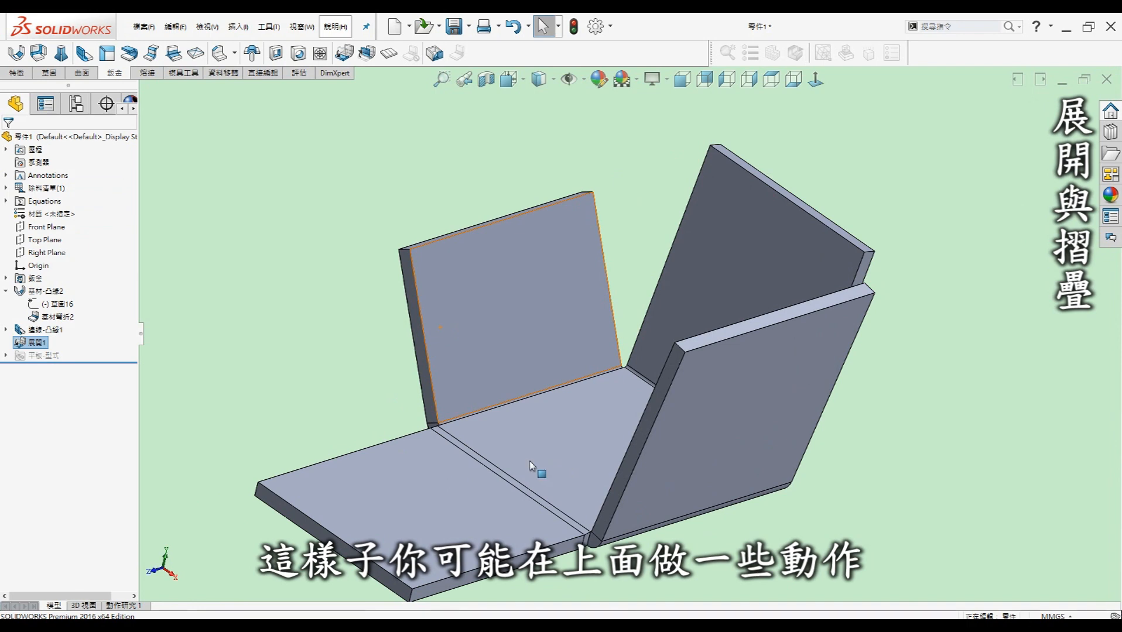
pyautogui.moveTo(536, 492); pyautogui.dragTo(564, 469, button='middle')
pyautogui.moveTo(498, 494); pyautogui.dragTo(526, 491, button='middle')
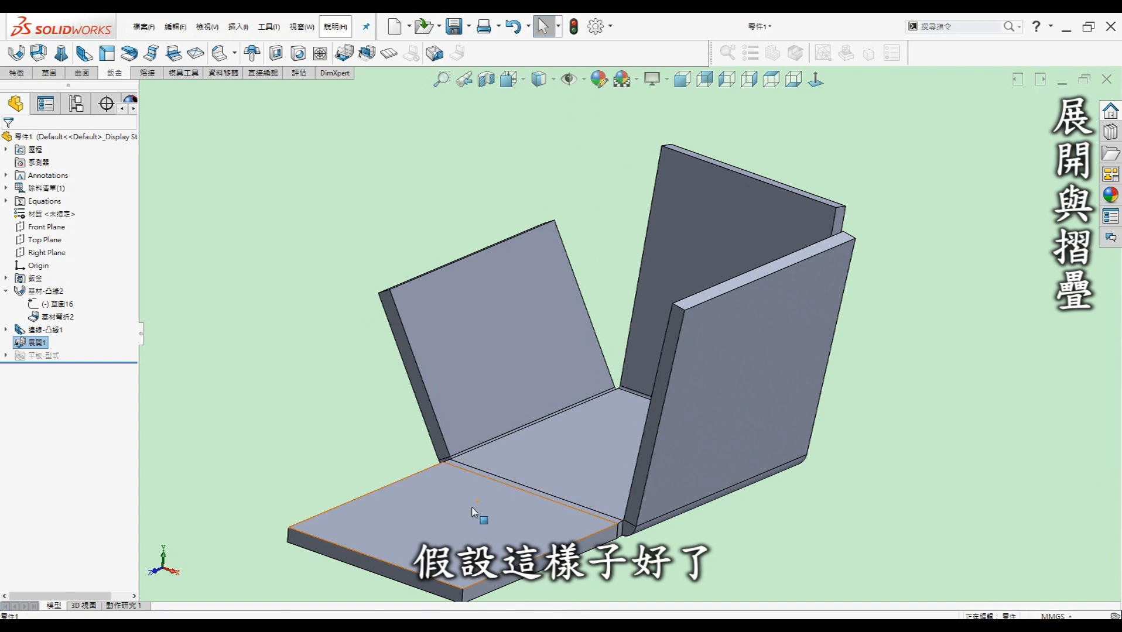
pyautogui.click(472, 507)
pyautogui.click(518, 457)
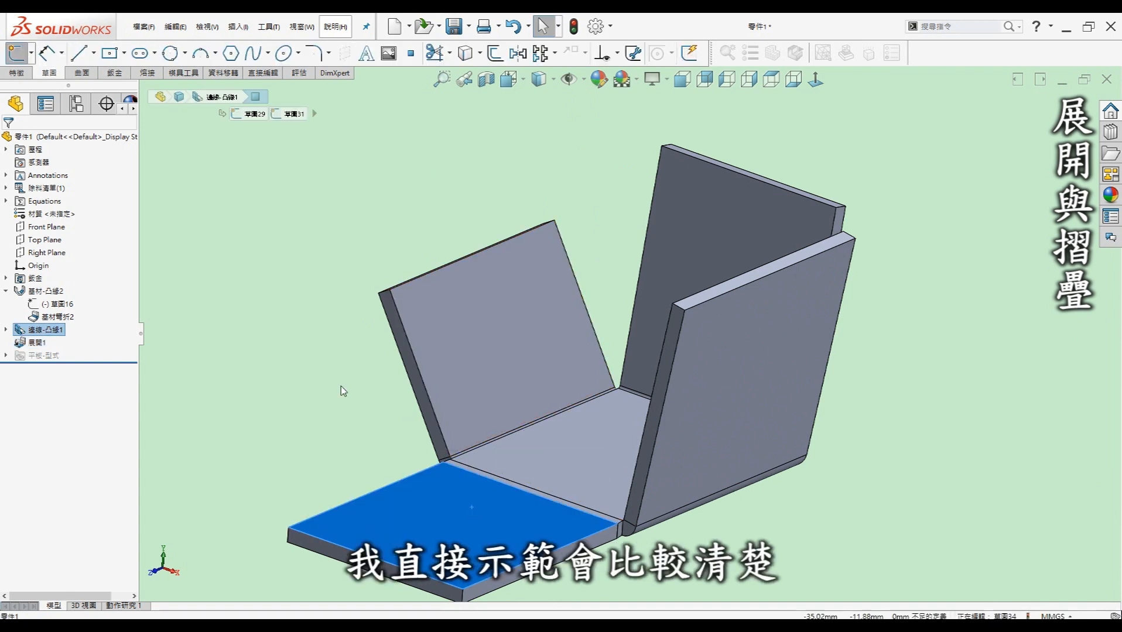
pyautogui.moveTo(367, 383); pyautogui.dragTo(386, 435, button='middle')
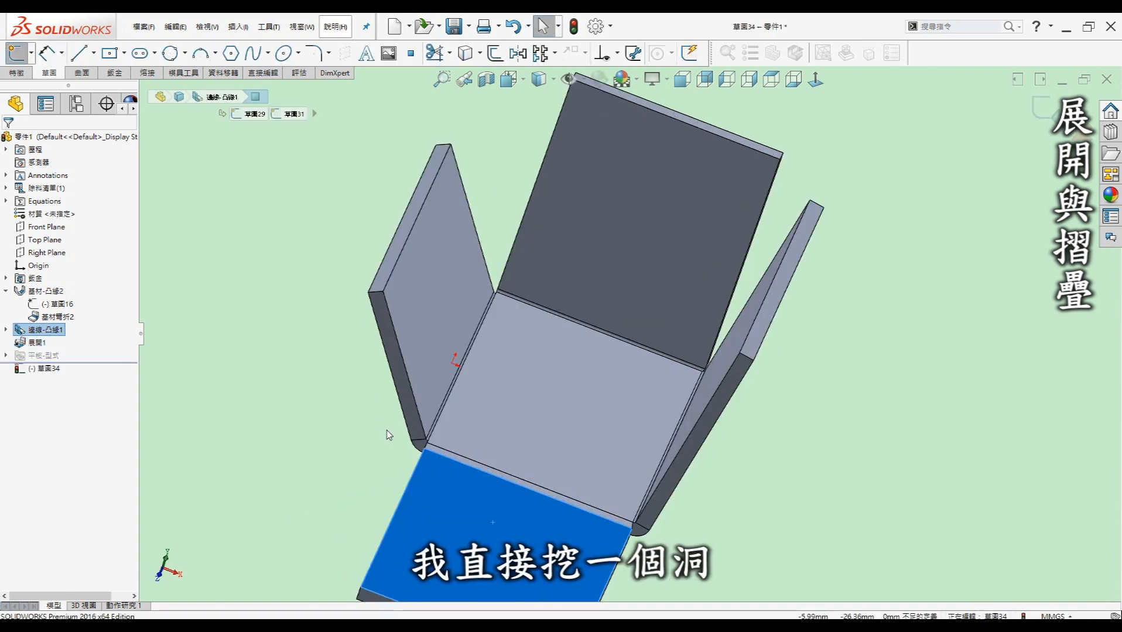
pyautogui.moveTo(387, 435); pyautogui.dragTo(337, 381, button='right')
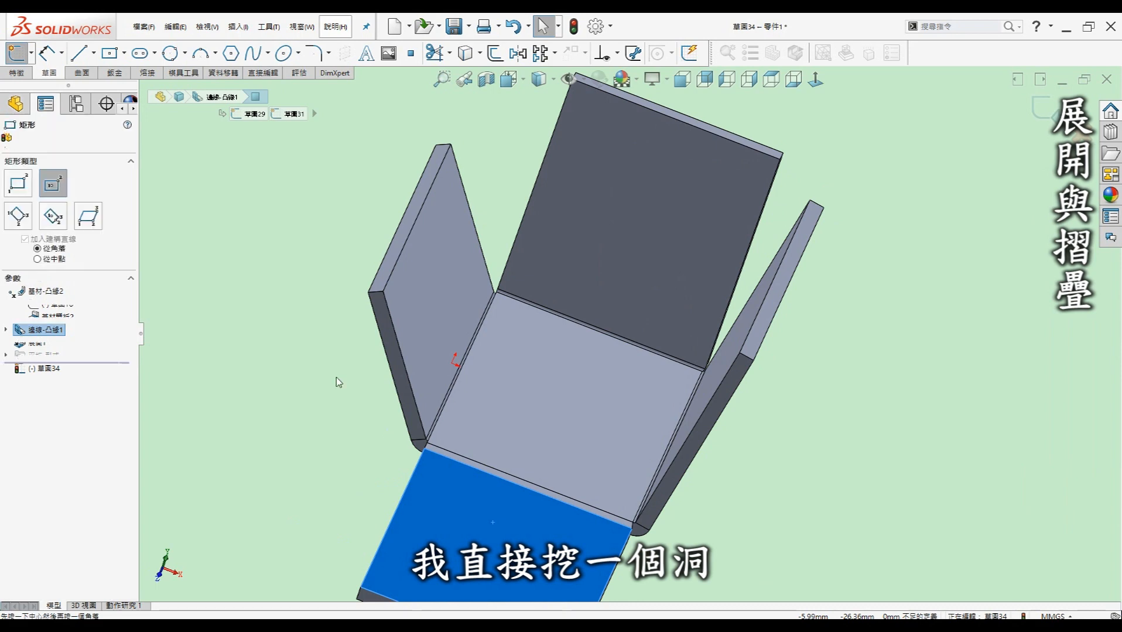
pyautogui.click(527, 494)
pyautogui.click(595, 454)
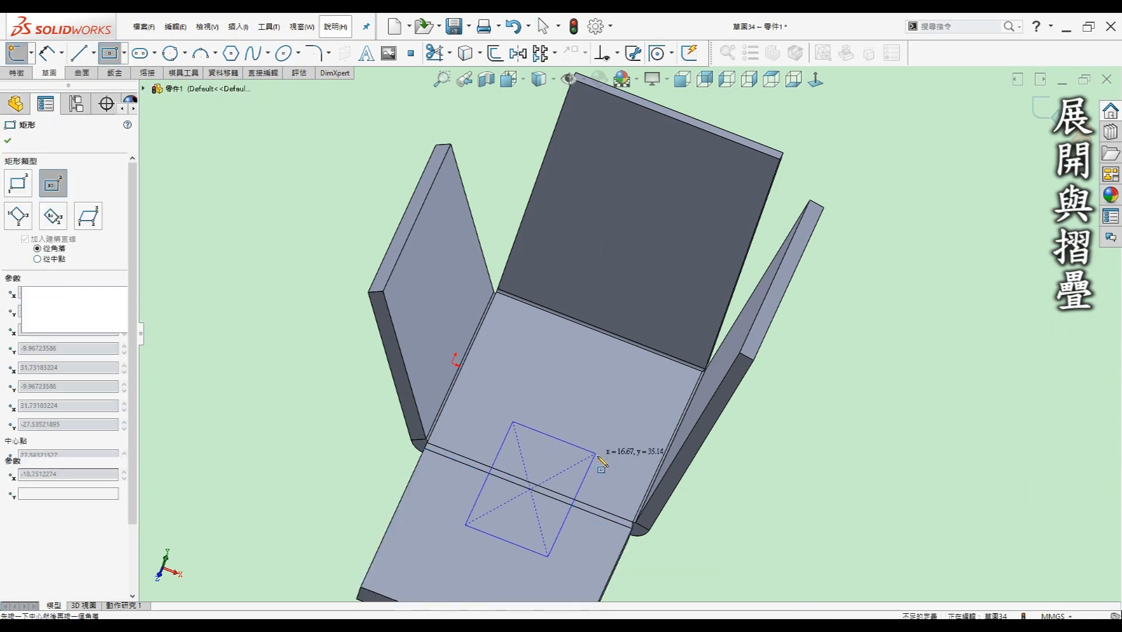
pyautogui.press('Escape')
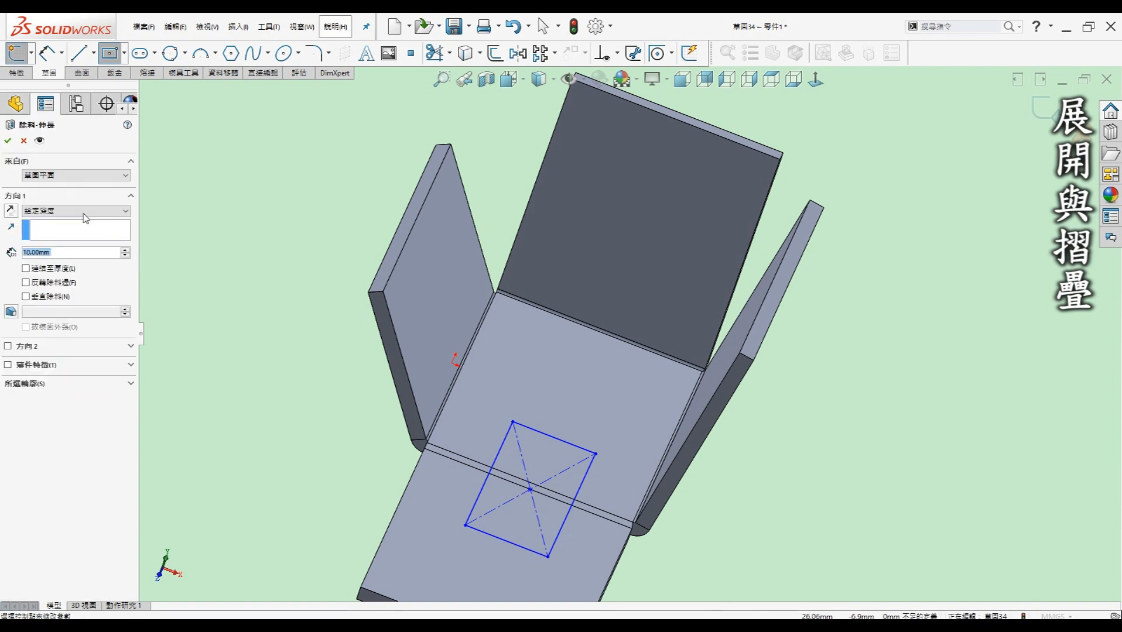
# Step: Extrude-cut the rectangle completely through the sheet across the unfolded bend
pyautogui.click(70, 211)
pyautogui.click(56, 229)
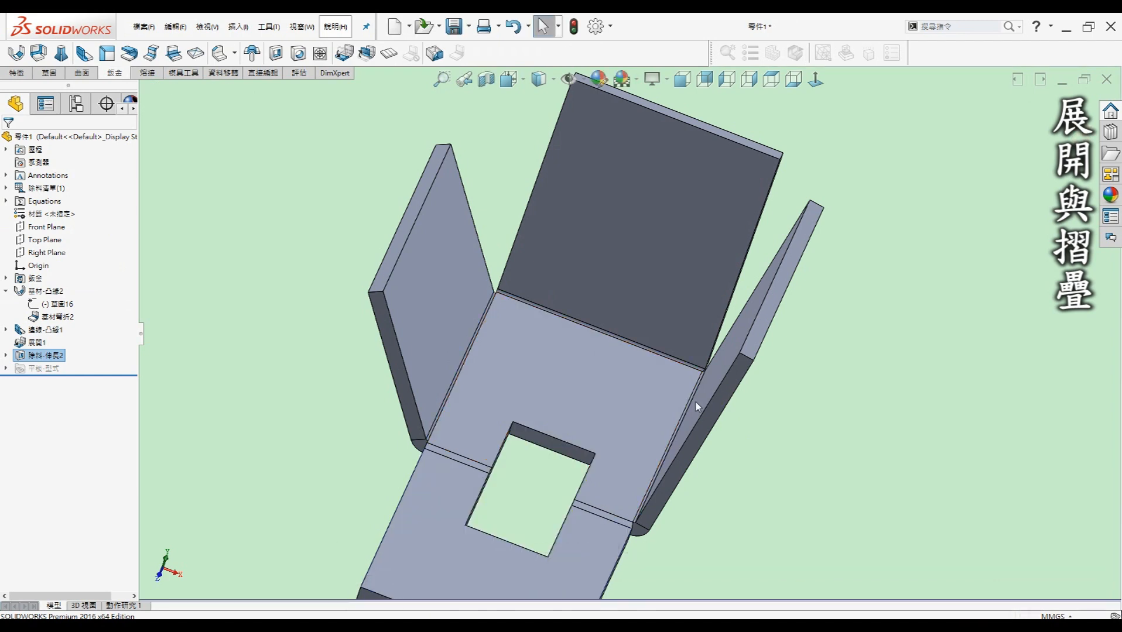
pyautogui.moveTo(721, 403); pyautogui.dragTo(694, 407, button='middle')
pyautogui.moveTo(585, 365)
pyautogui.mouseDown(button='middle')
pyautogui.moveTo(639, 413)
pyautogui.moveTo(598, 379)
pyautogui.mouseUp(button='middle')
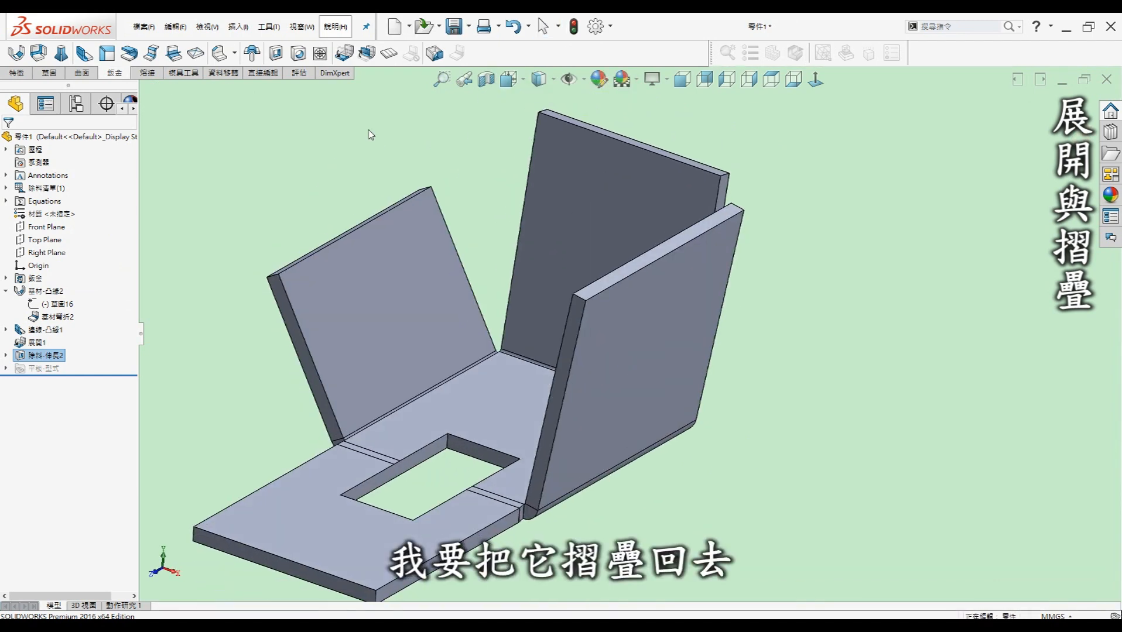
# Step: Fold the unfolded edge flange bend back up, using the inner face of the base as the fixed face
pyautogui.click(367, 54)
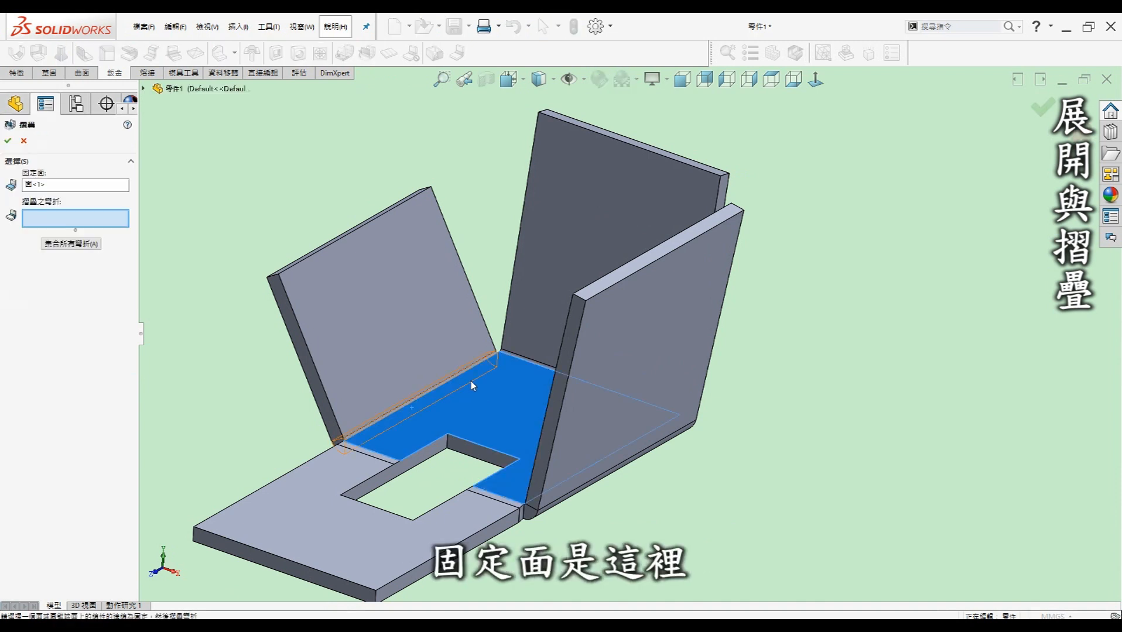
pyautogui.click(388, 462)
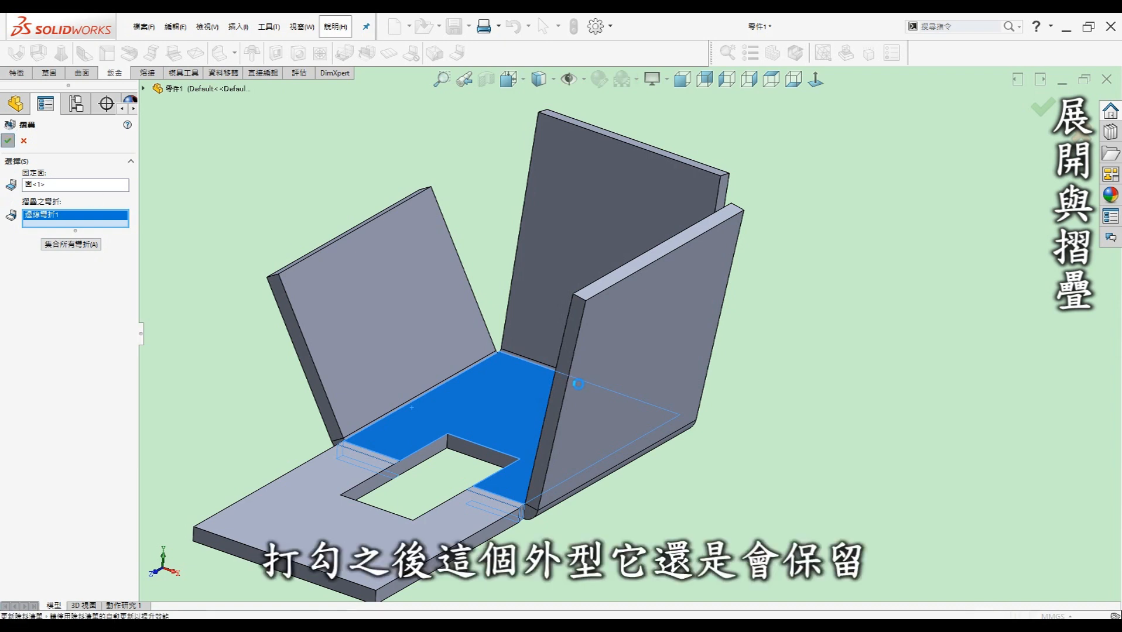
pyautogui.press('Return')
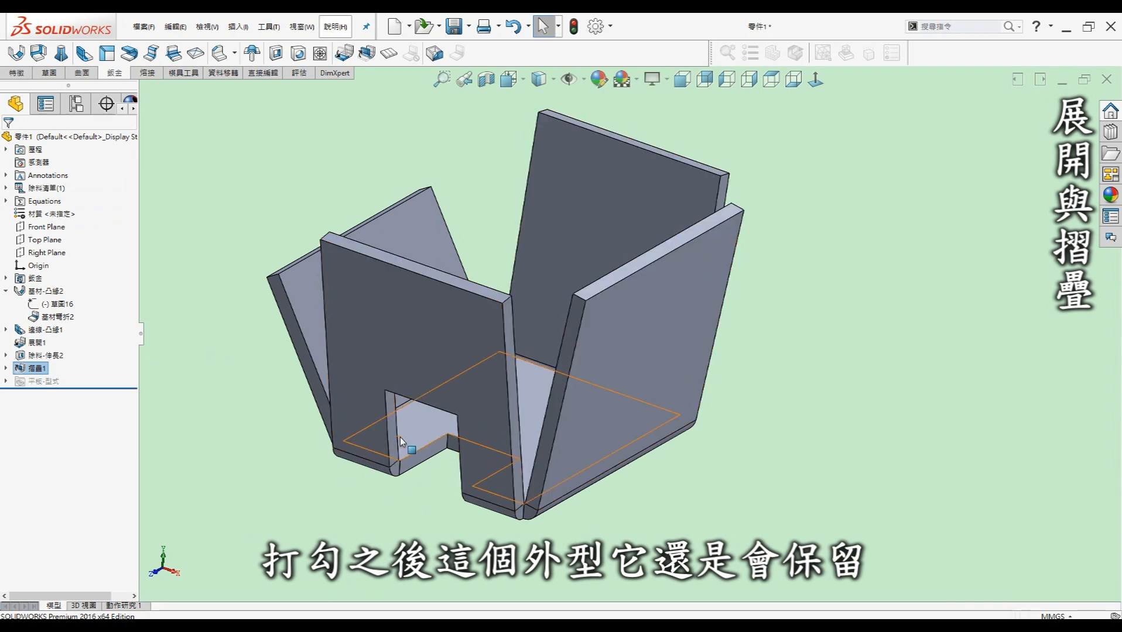
pyautogui.moveTo(426, 504); pyautogui.dragTo(502, 466, button='middle')
pyautogui.moveTo(579, 355); pyautogui.dragTo(546, 408, button='middle')
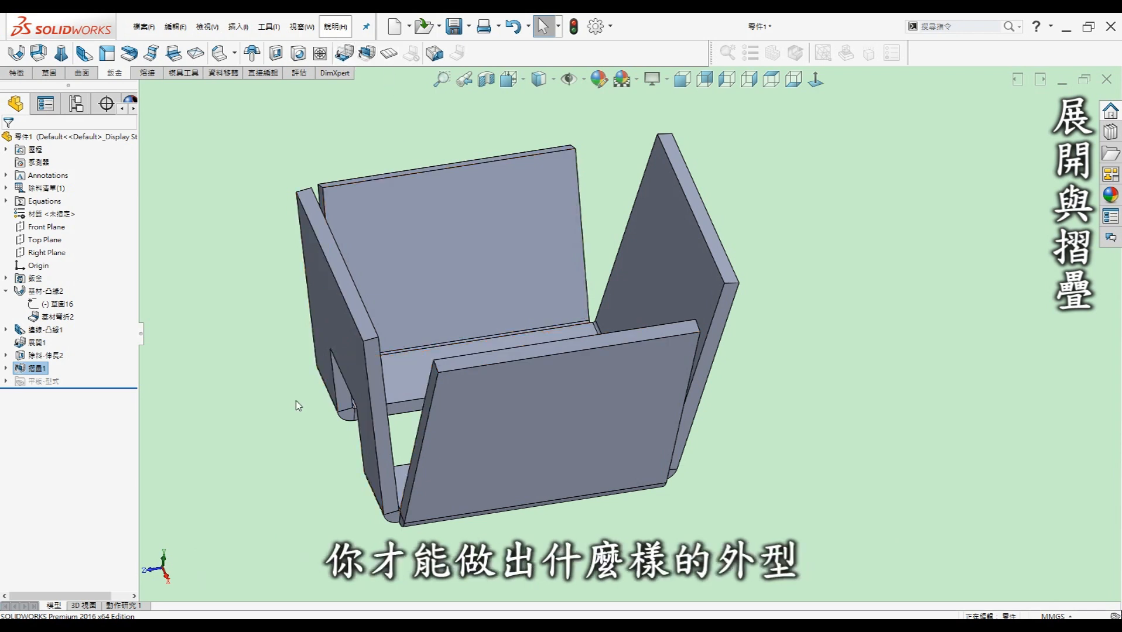
pyautogui.moveTo(333, 451); pyautogui.dragTo(373, 463, button='middle')
pyautogui.click(392, 504)
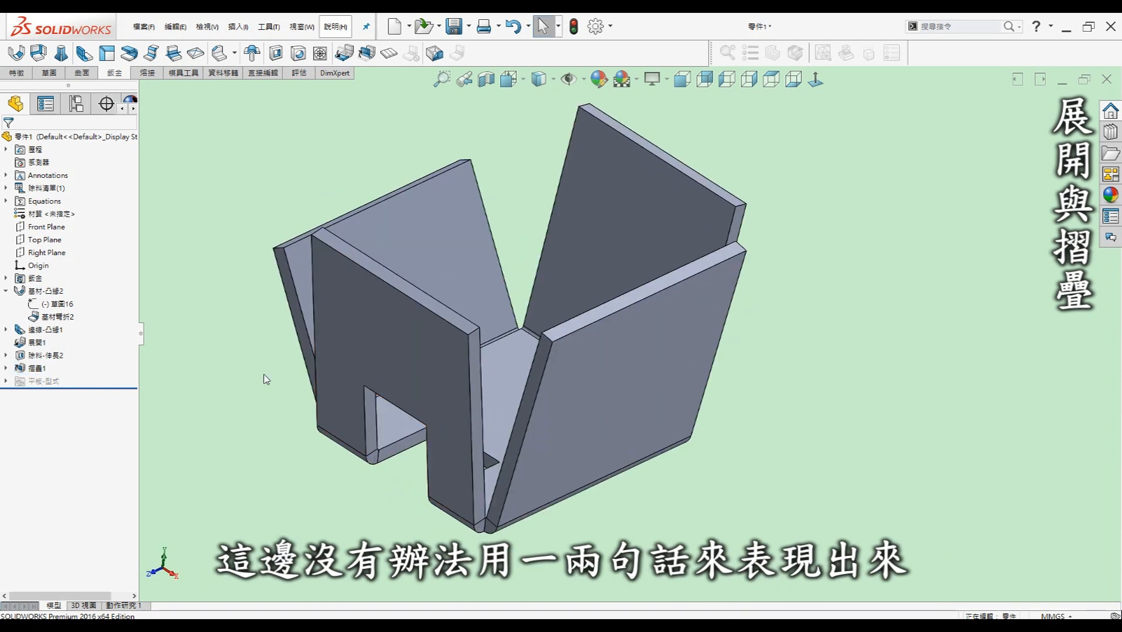